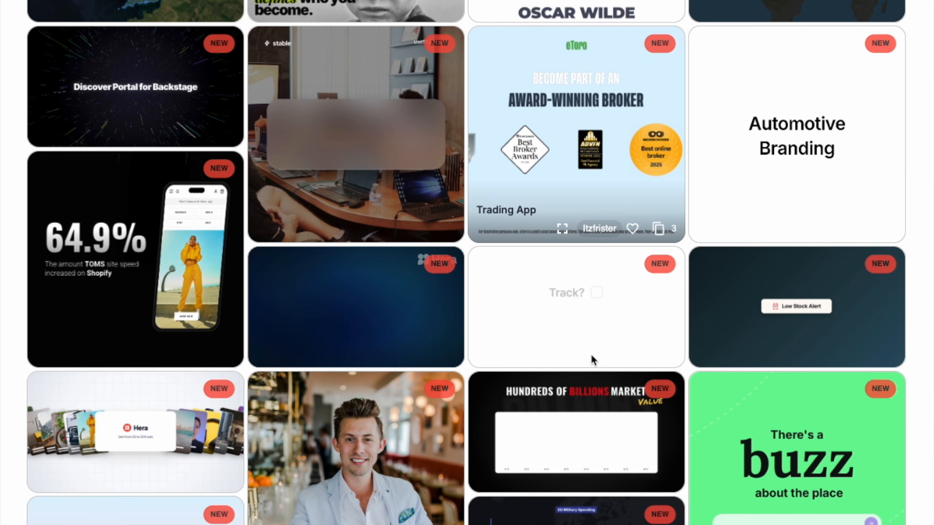
# - Look through the gallery of animation templates and the list of existing projects
pyautogui.scroll(-5, 591, 356)
pyautogui.scroll(-9, 593, 358)
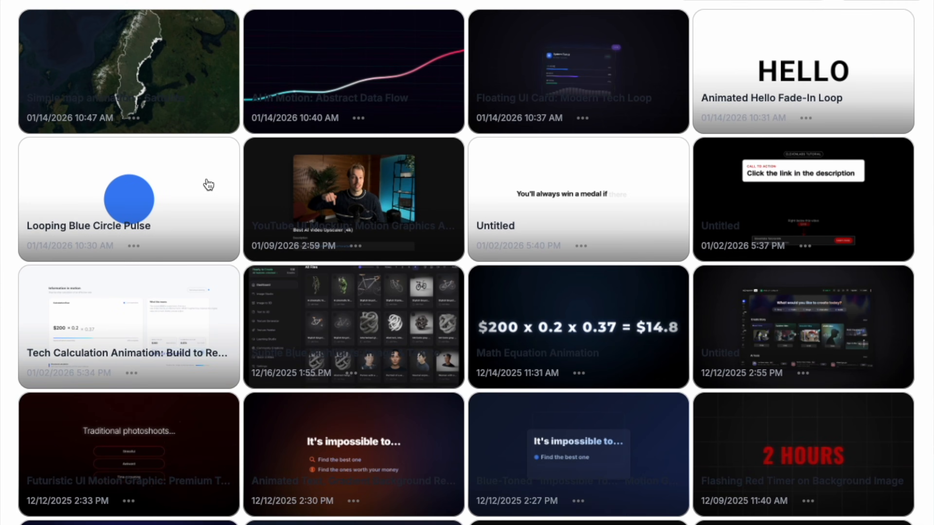
pyautogui.scroll(-5, 206, 184)
pyautogui.scroll(-2, 208, 184)
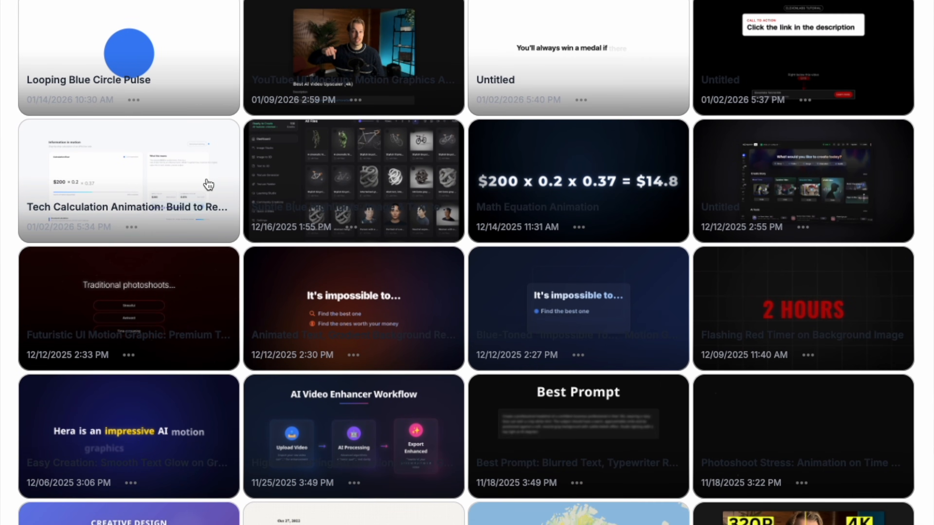
pyautogui.scroll(4, 208, 184)
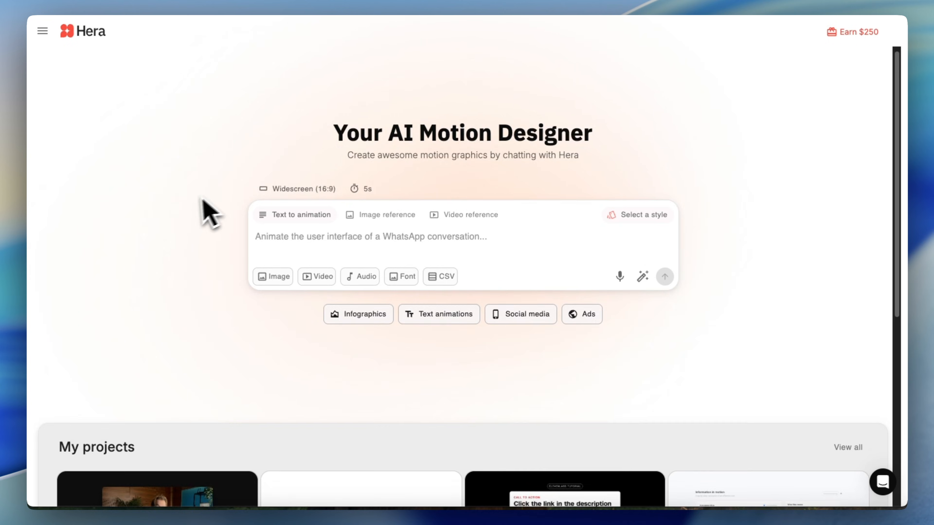
pyautogui.scroll(-10, 199, 215)
pyautogui.scroll(10, 195, 217)
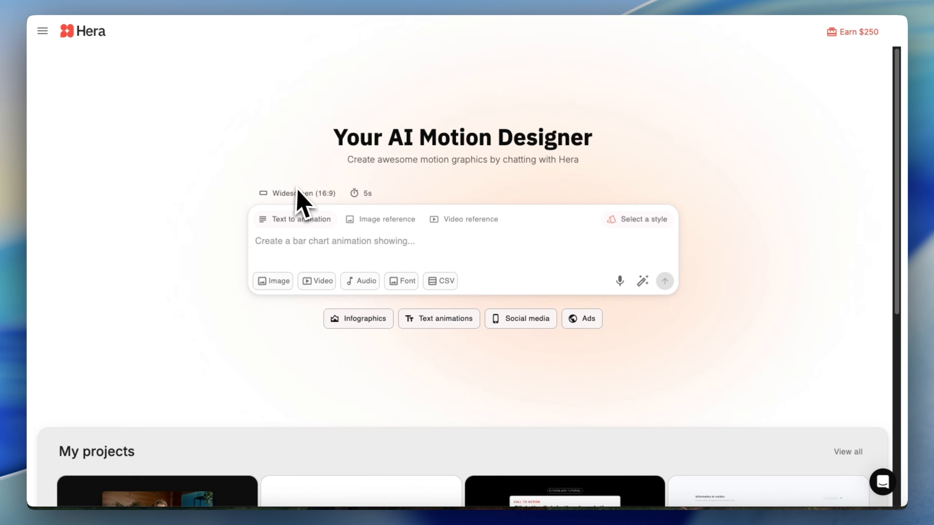
# - Switch to the Google Docs document of prompts, review the listed animation prompts, and undo the accidental edit
pyautogui.click(341, 250)
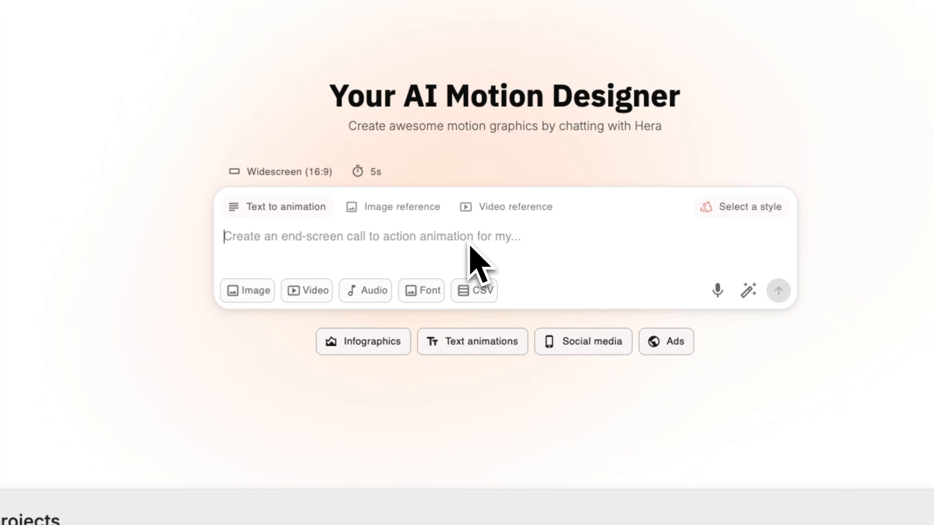
pyautogui.click(751, 1)
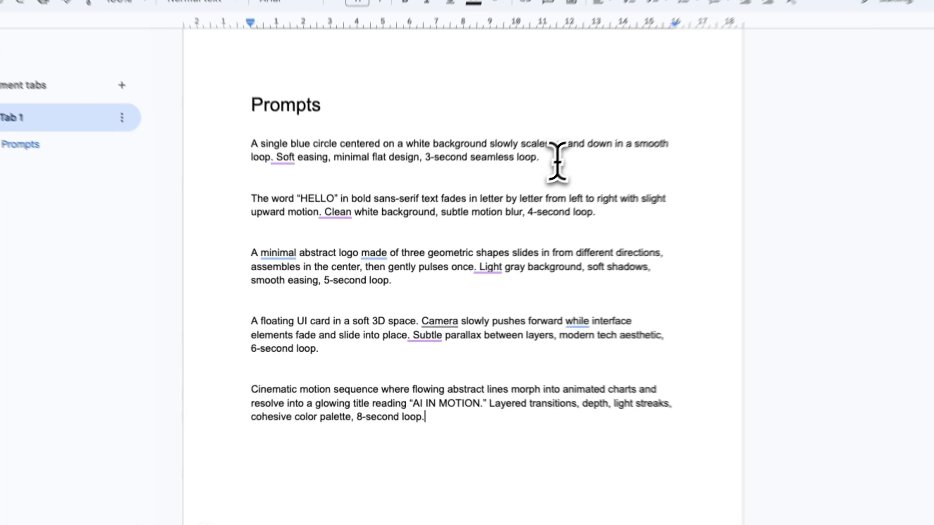
pyautogui.moveTo(515, 189); pyautogui.dragTo(273, 179)
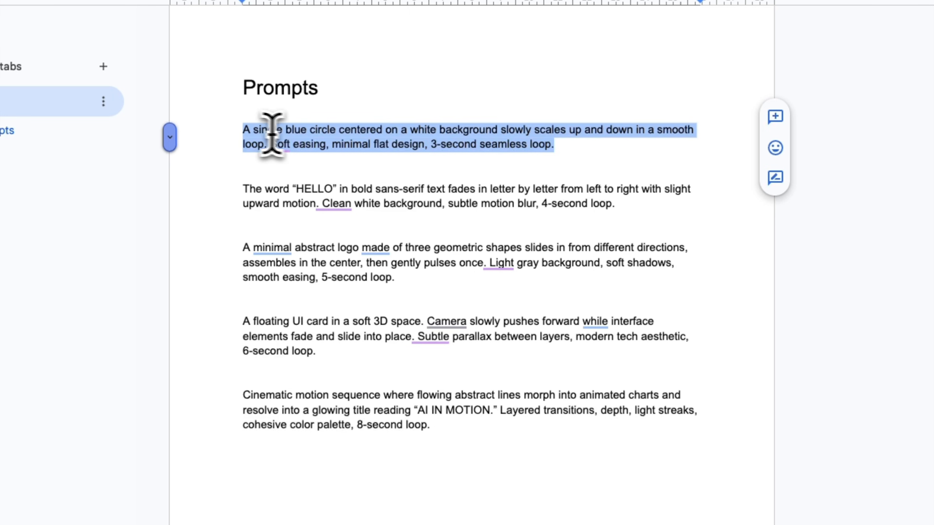
pyautogui.click(527, 131)
pyautogui.moveTo(590, 151); pyautogui.dragTo(221, 133)
pyautogui.moveTo(625, 203); pyautogui.dragTo(234, 187)
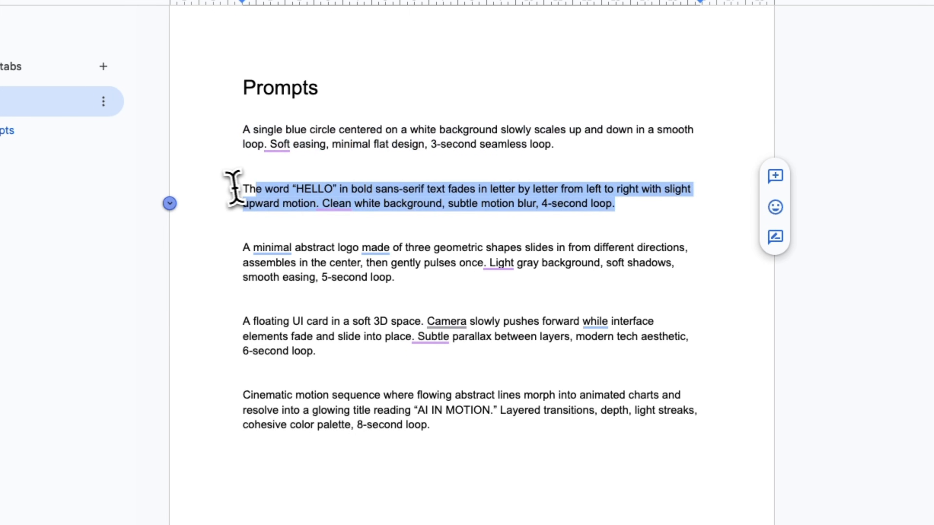
pyautogui.click(408, 275)
pyautogui.moveTo(432, 426); pyautogui.dragTo(230, 390)
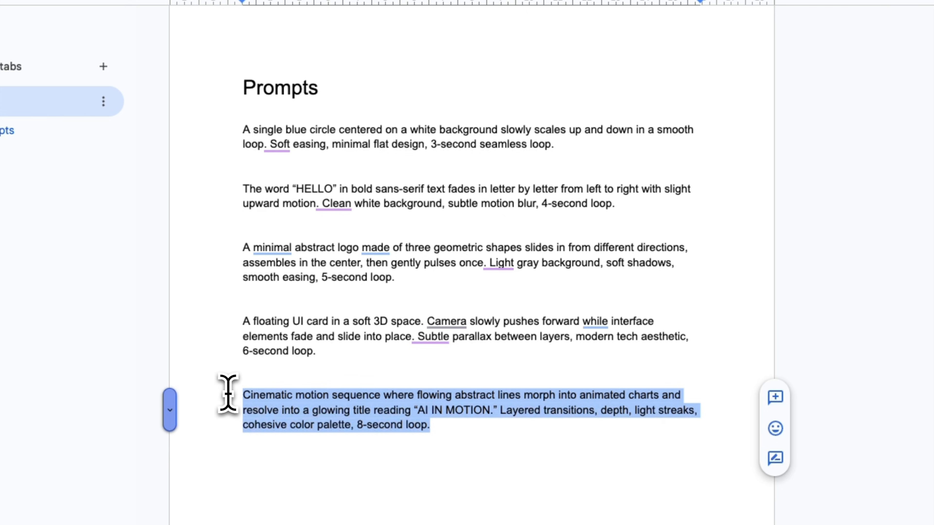
pyautogui.click(319, 352)
pyautogui.doubleClick(465, 434)
pyautogui.moveTo(465, 433); pyautogui.dragTo(217, 398)
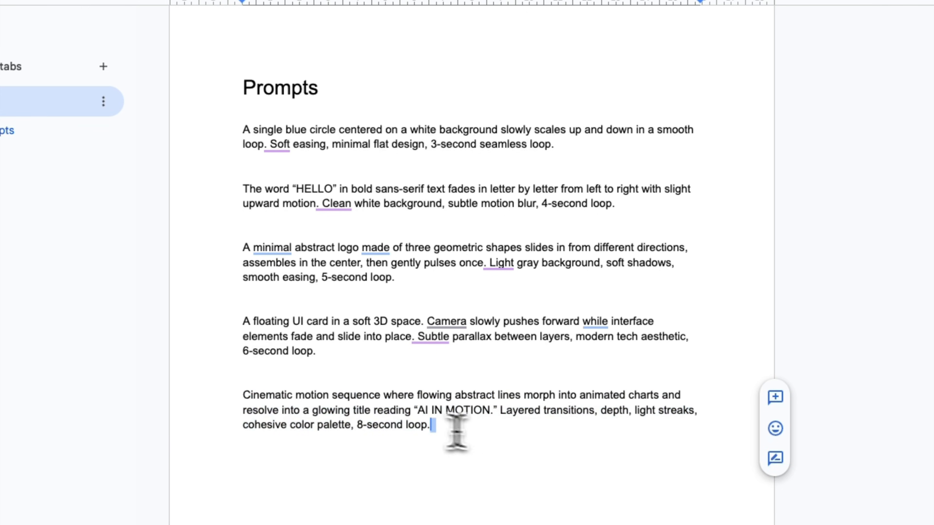
pyautogui.press('super+z')
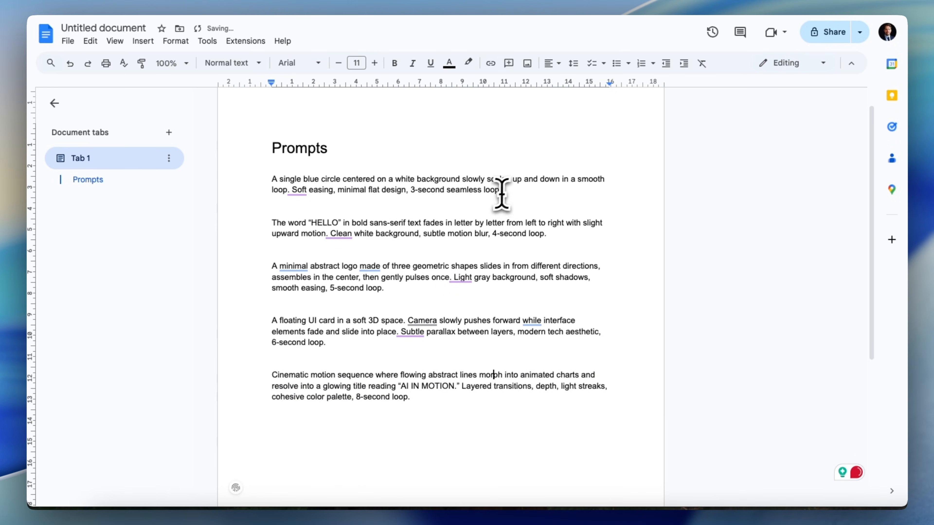
# - Copy the blue circle prompt from the document into Hera's prompt box and generate the animation, skipping the follow-up questions
pyautogui.moveTo(516, 191); pyautogui.dragTo(254, 182)
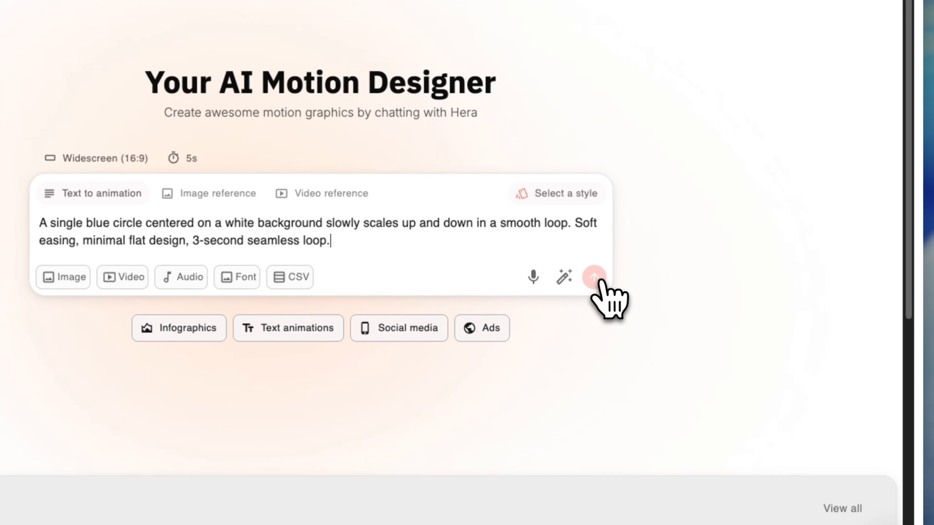
pyautogui.click(751, 291)
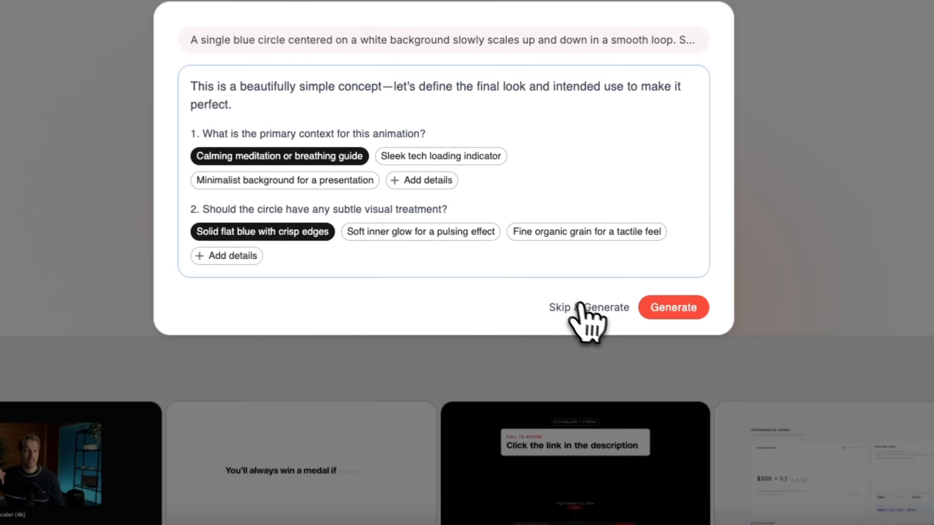
pyautogui.click(565, 296)
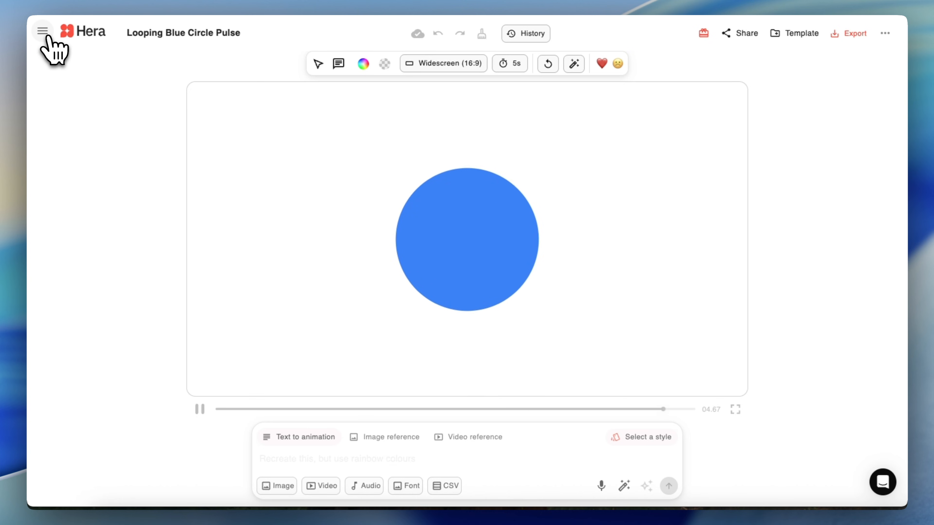
# - Start a new project and generate an animation from the document's second prompt, the word "HELLO" fading in letter by letter
pyautogui.click(43, 33)
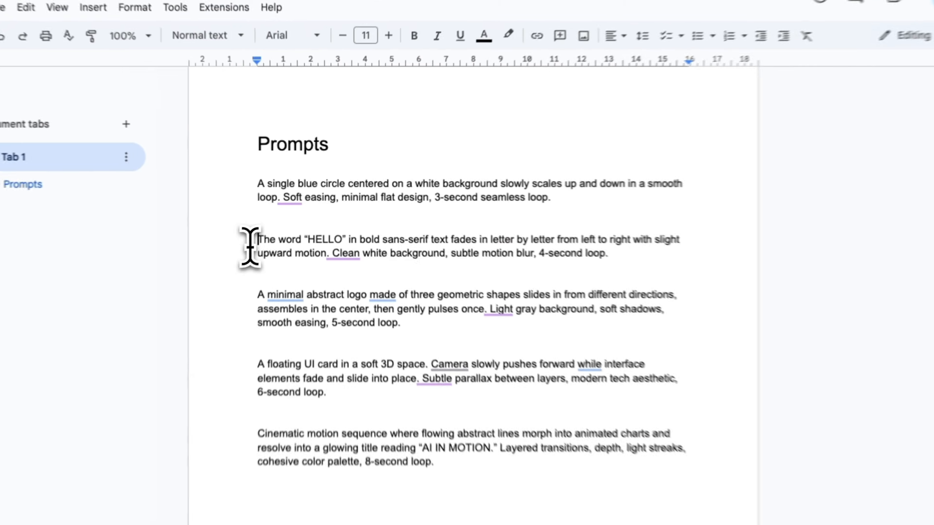
pyautogui.moveTo(606, 253); pyautogui.dragTo(188, 246)
pyautogui.hotkey('ctrl', 'c')
pyautogui.hotkey('ctrl', 'v')
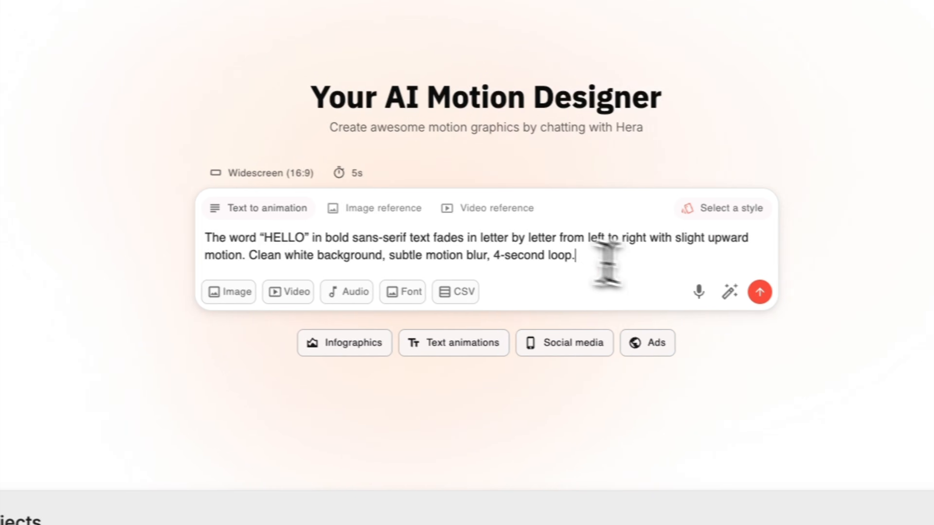
pyautogui.click(760, 292)
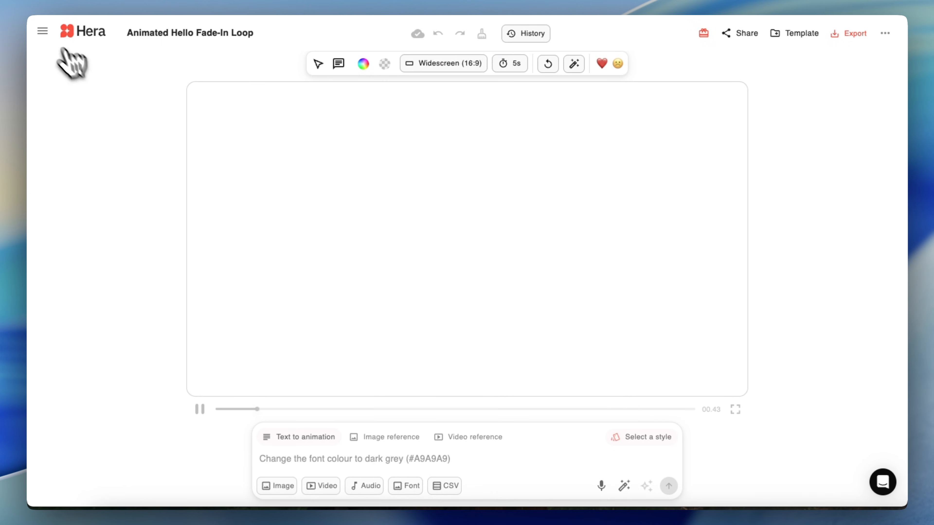
# - Start another project and generate the minimal abstract logo animation of three geometric shapes on a light gray background
pyautogui.click(43, 32)
pyautogui.click(127, 88)
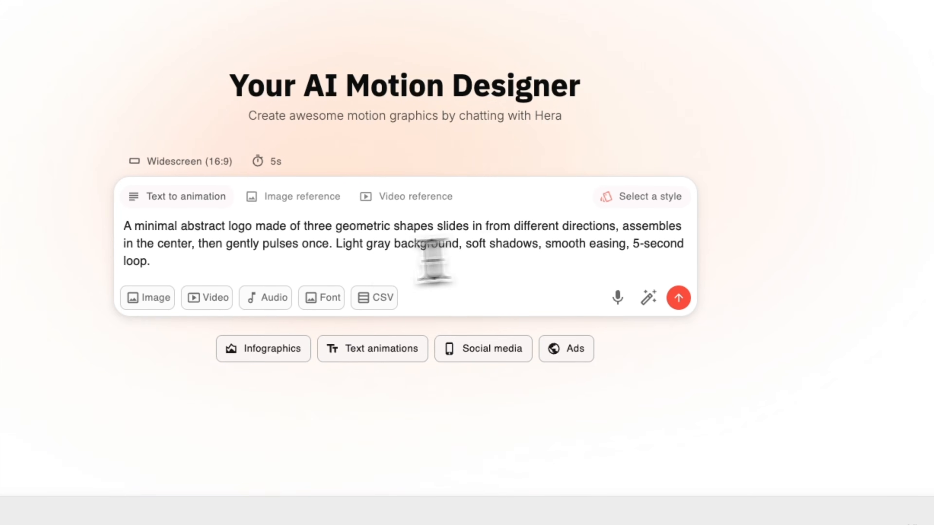
pyautogui.click(680, 298)
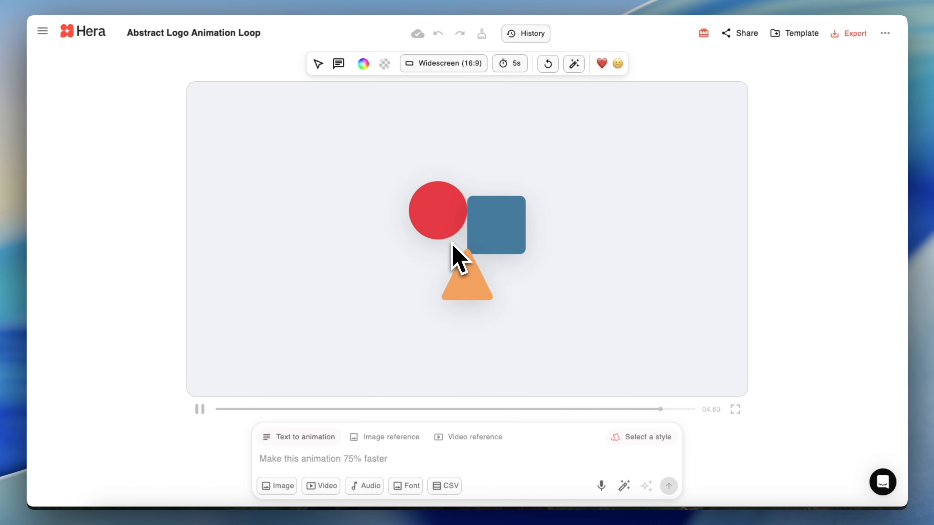
# - Pause the logo animation at 2.90 s, spread the blue square and red circle apart, and reposition the orange triangle slightly
pyautogui.click(202, 411)
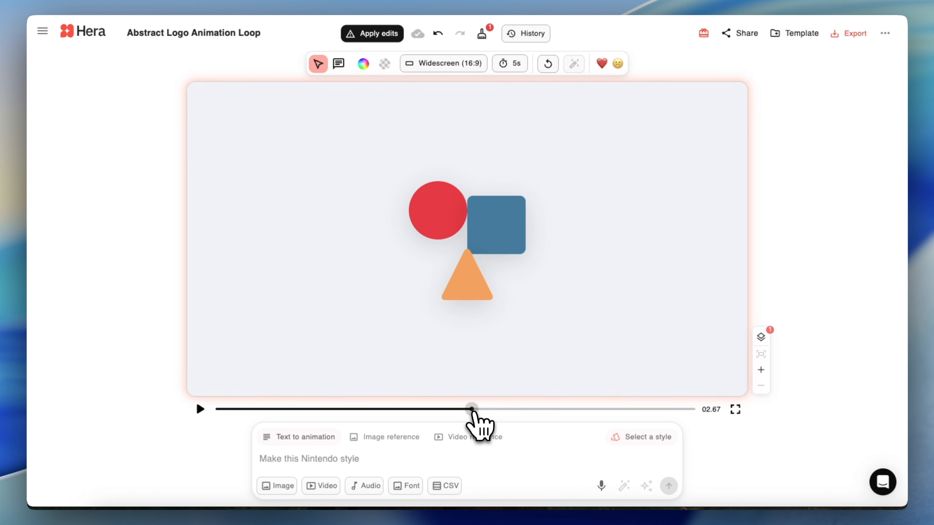
pyautogui.moveTo(473, 411); pyautogui.dragTo(491, 428)
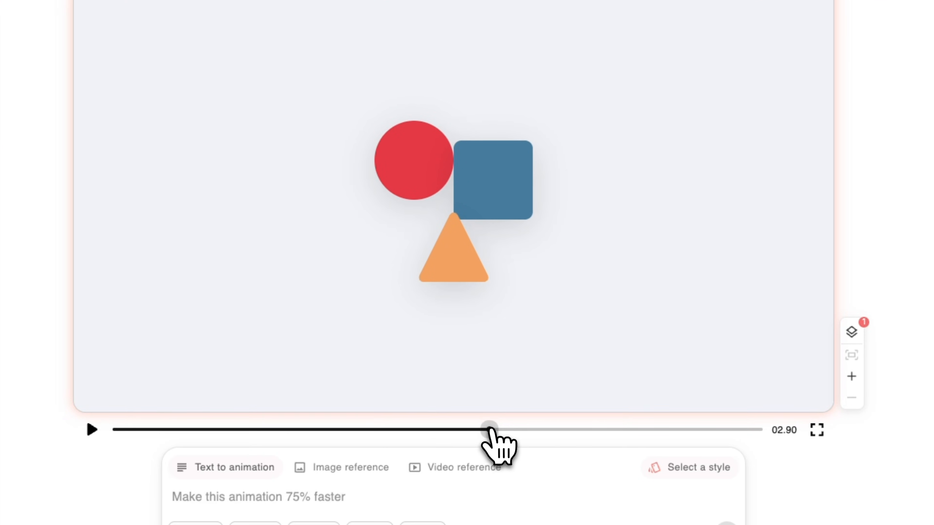
pyautogui.moveTo(503, 171); pyautogui.dragTo(577, 144)
pyautogui.click(419, 146)
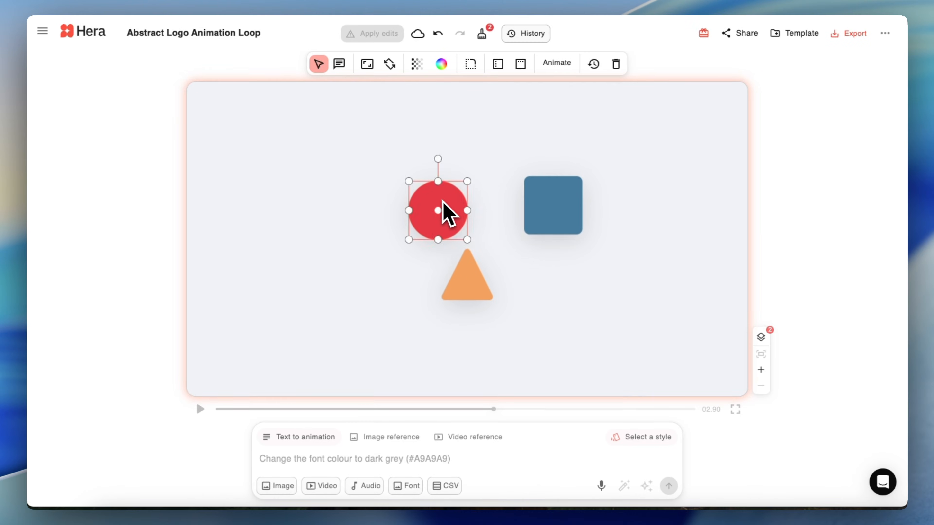
pyautogui.moveTo(443, 202); pyautogui.dragTo(380, 173)
pyautogui.moveTo(467, 286)
pyautogui.mouseDown()
pyautogui.moveTo(450, 314)
pyautogui.moveTo(468, 284)
pyautogui.moveTo(464, 295)
pyautogui.mouseUp()
pyautogui.moveTo(533, 229); pyautogui.dragTo(554, 198)
pyautogui.moveTo(375, 198); pyautogui.dragTo(372, 181)
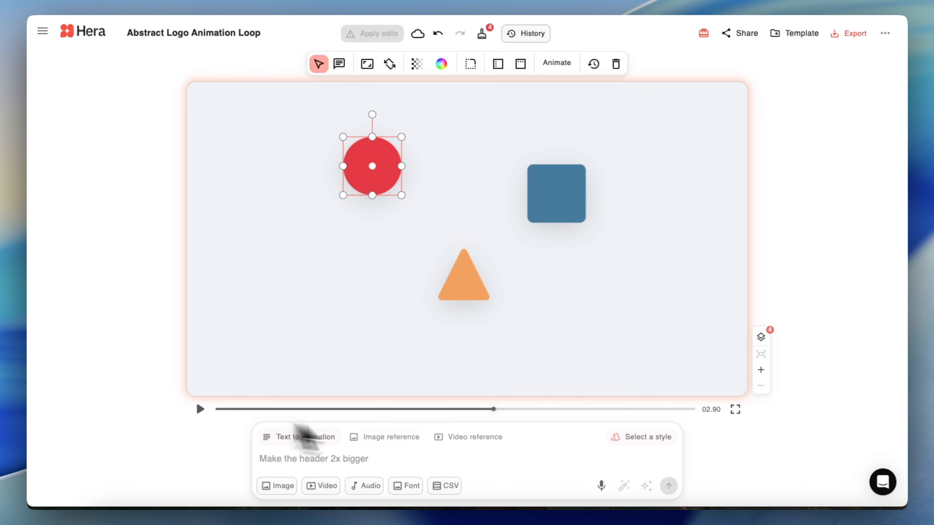
# - Play the logo animation to check the moved shapes, and pause it near the end at 4.67 s
pyautogui.click(200, 409)
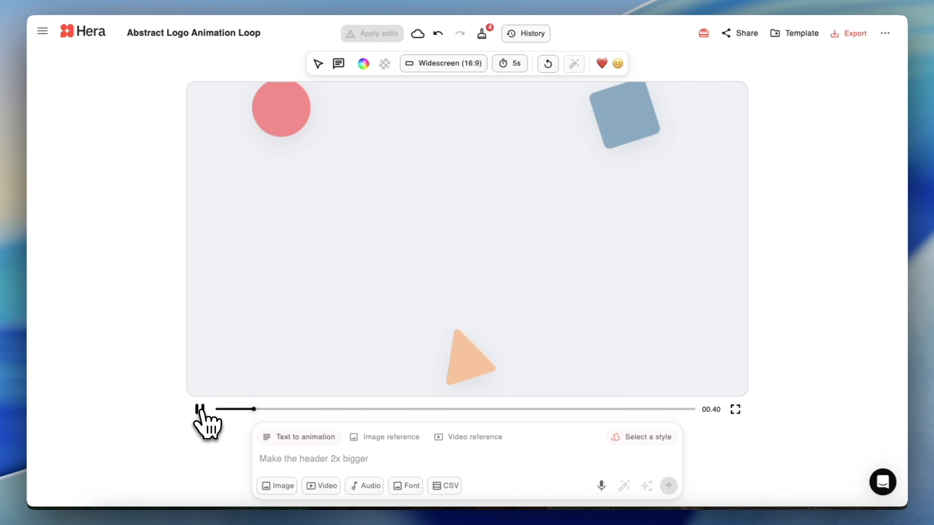
pyautogui.click(200, 409)
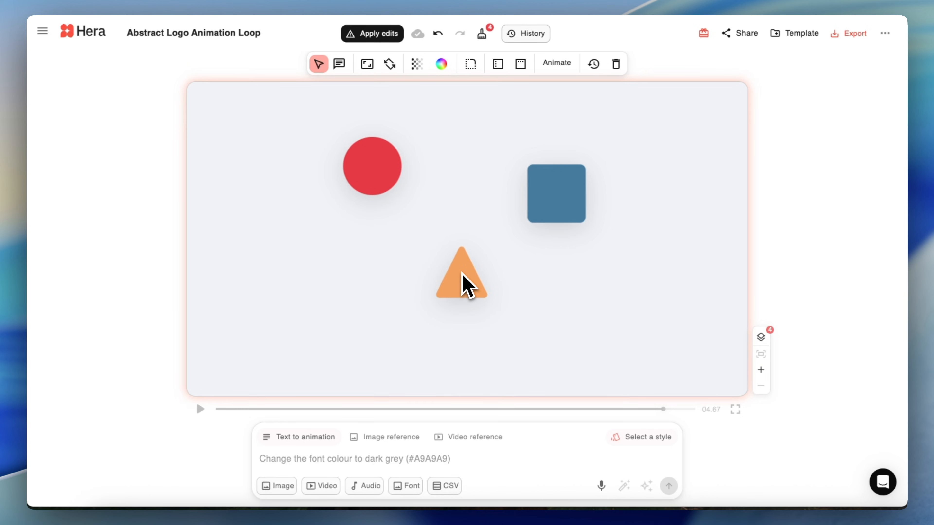
pyautogui.click(466, 291)
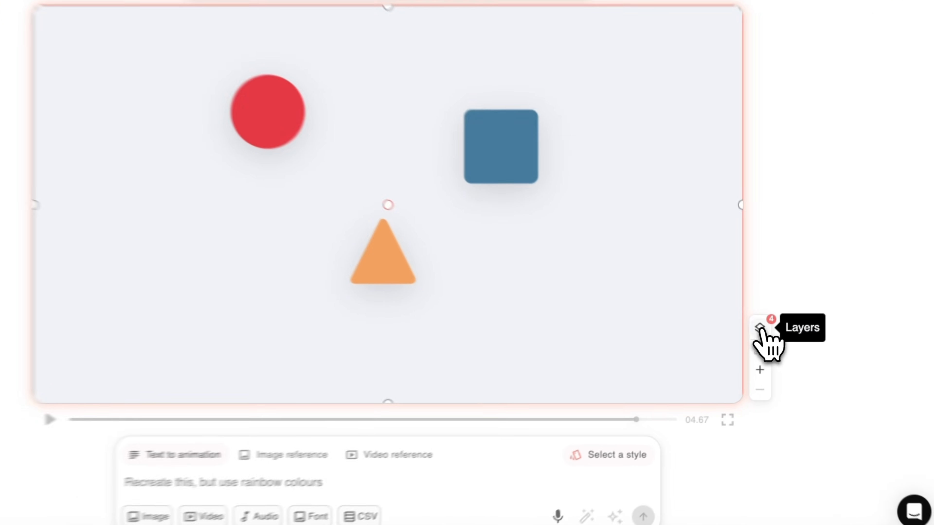
# - Open the list of layers, select the red circle to identify its layer, and close the list
pyautogui.click(761, 337)
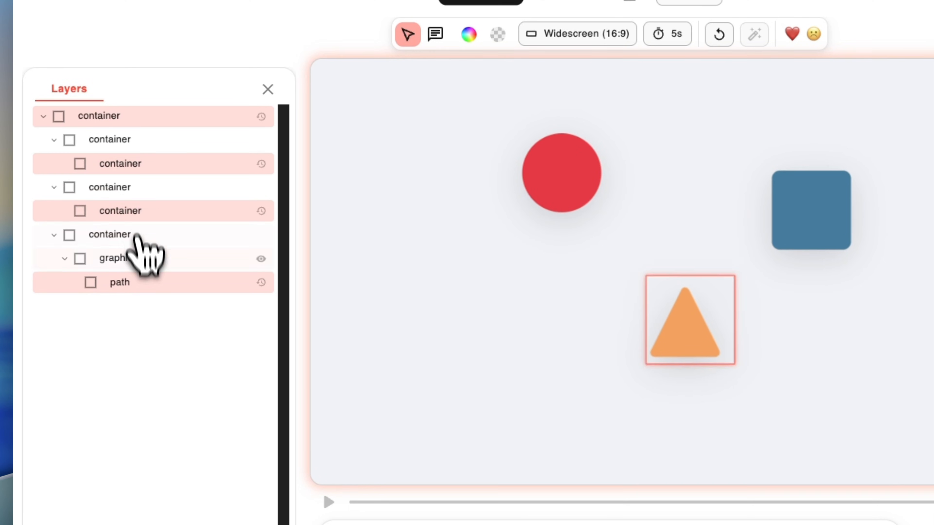
pyautogui.click(530, 179)
pyautogui.moveTo(530, 176); pyautogui.dragTo(542, 160)
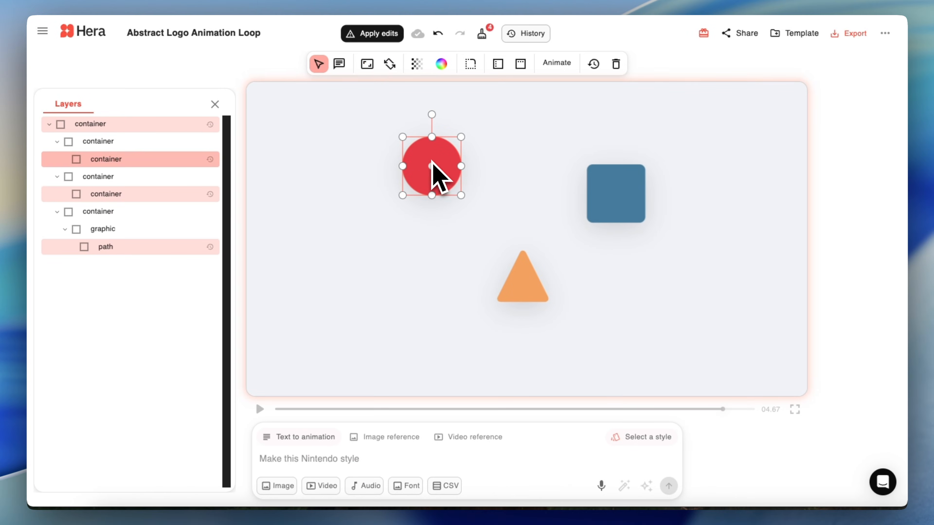
pyautogui.moveTo(441, 154); pyautogui.dragTo(442, 156)
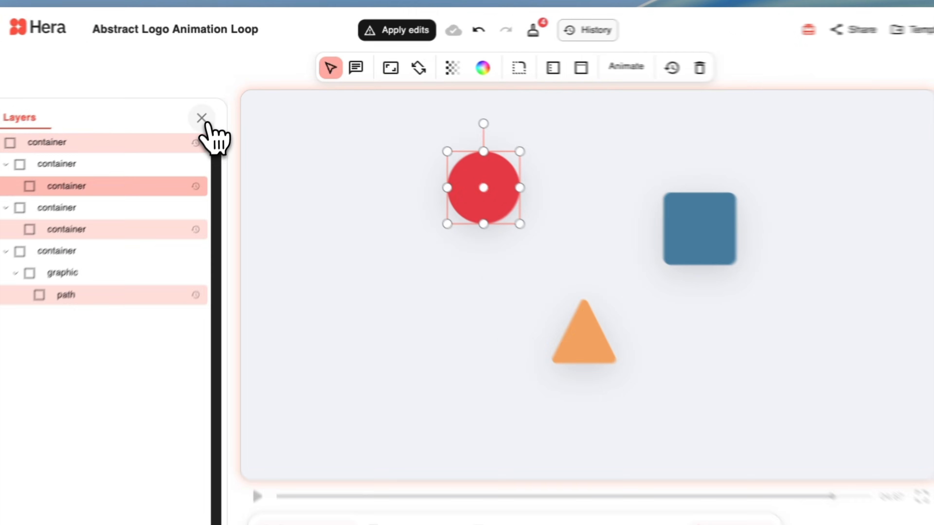
pyautogui.click(214, 104)
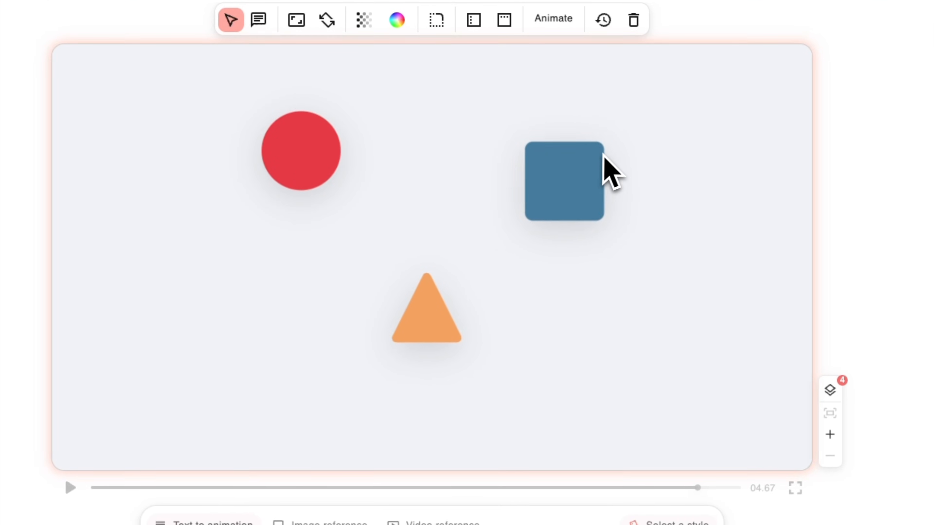
# - Move the blue square slightly farther outward and adjust the orange triangle's position on the canvas
pyautogui.click(674, 226)
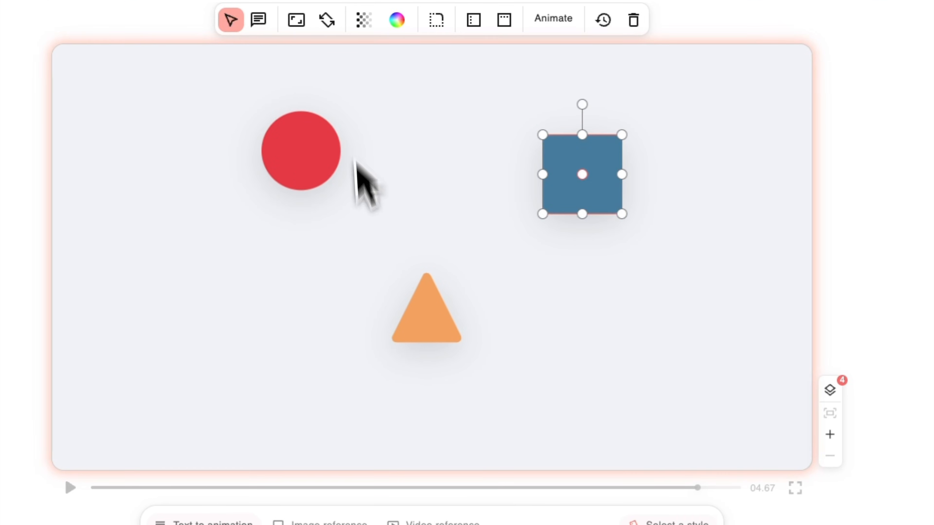
pyautogui.moveTo(416, 326); pyautogui.dragTo(444, 310)
pyautogui.click(444, 303)
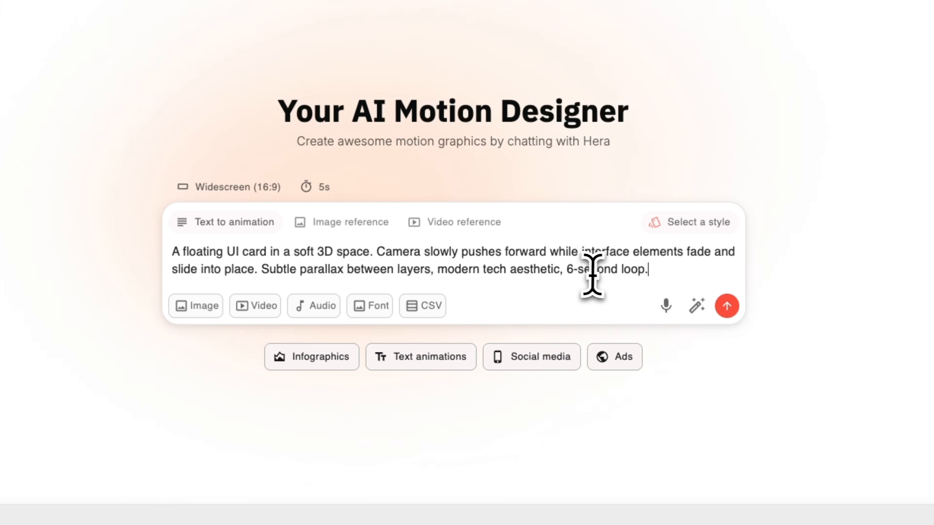
# - Set the floating UI card animation's duration to 10 seconds
pyautogui.click(324, 187)
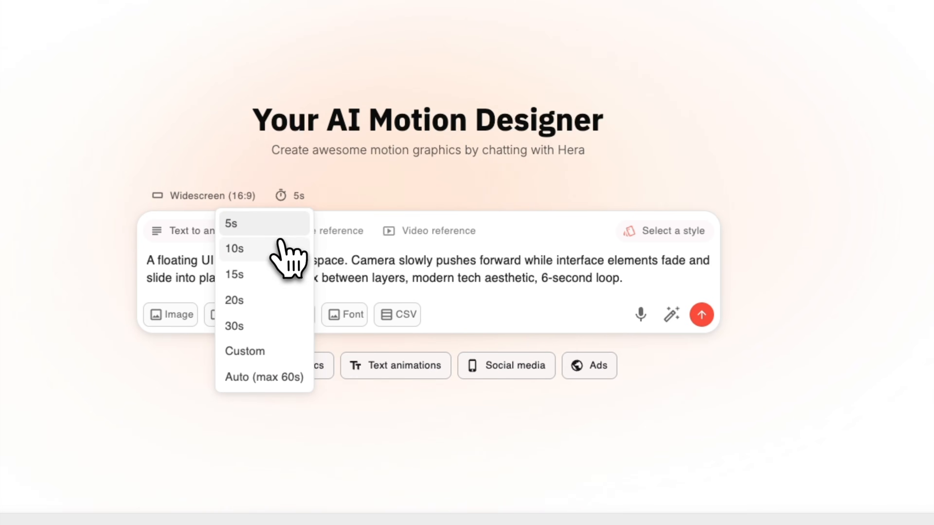
pyautogui.click(307, 242)
pyautogui.click(298, 193)
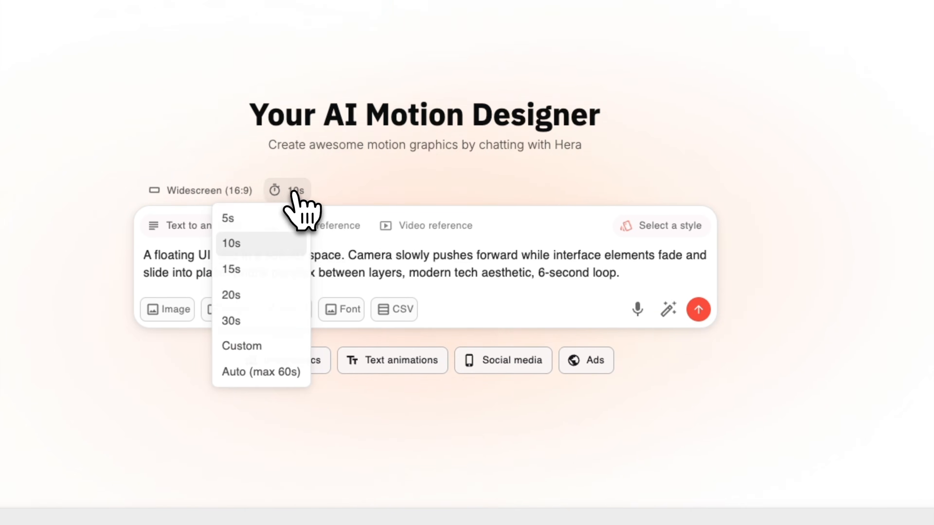
pyautogui.click(650, 280)
pyautogui.moveTo(643, 262); pyautogui.dragTo(552, 262)
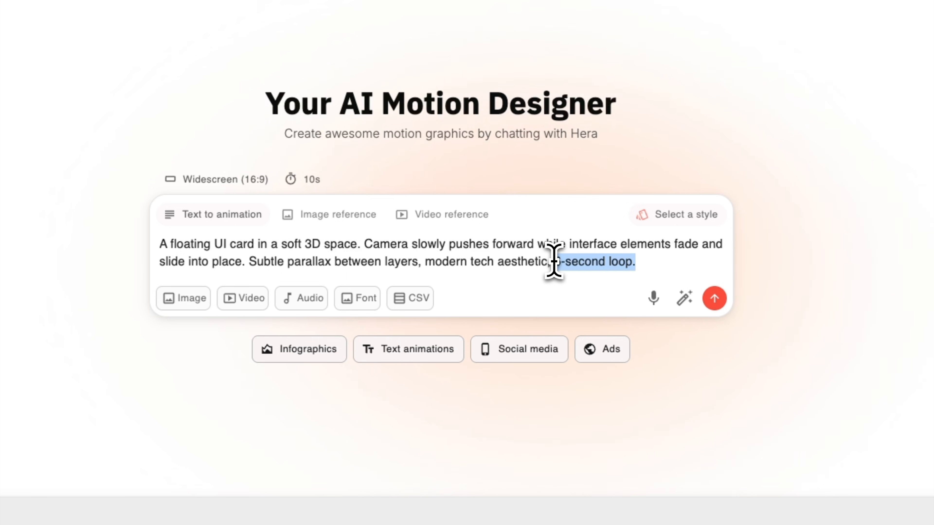
pyautogui.click(590, 281)
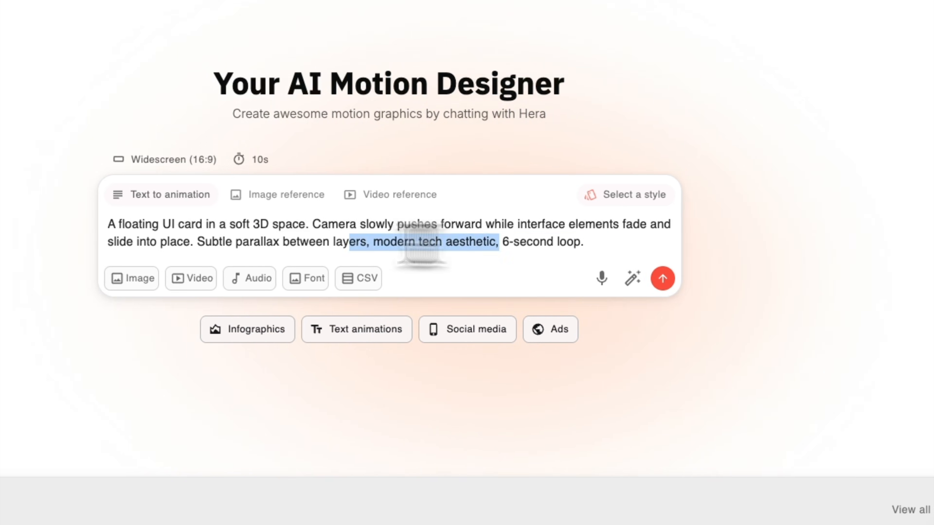
pyautogui.moveTo(484, 246); pyautogui.dragTo(85, 253)
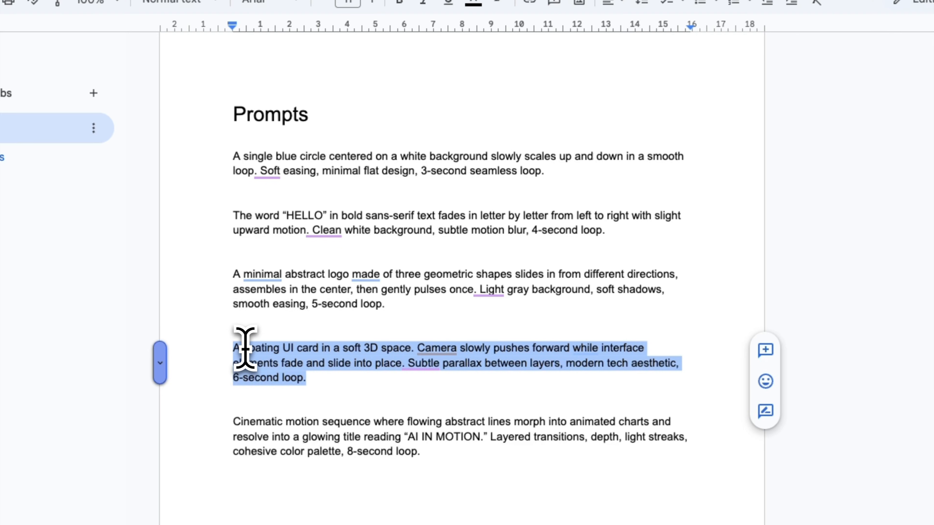
pyautogui.click(307, 365)
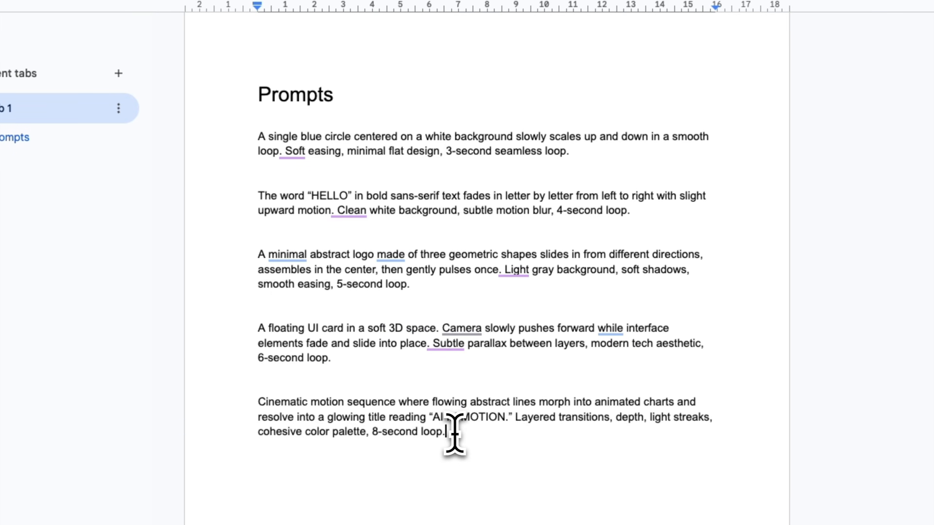
# - Copy the cinematic "AI IN MOTION" prompt from the prompts document, then switch to Hera and start a new animation
pyautogui.moveTo(371, 479); pyautogui.dragTo(156, 458)
pyautogui.hotkey('ctrl', 'c')
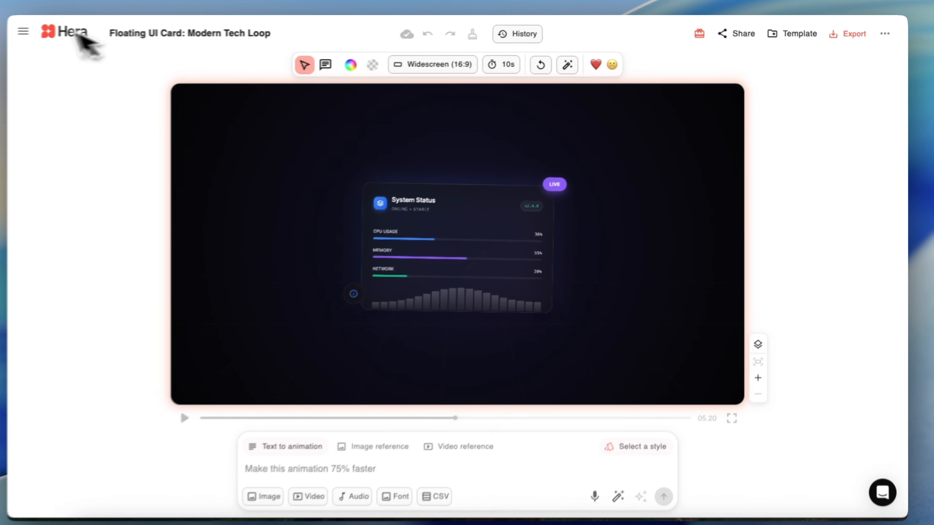
pyautogui.click(23, 32)
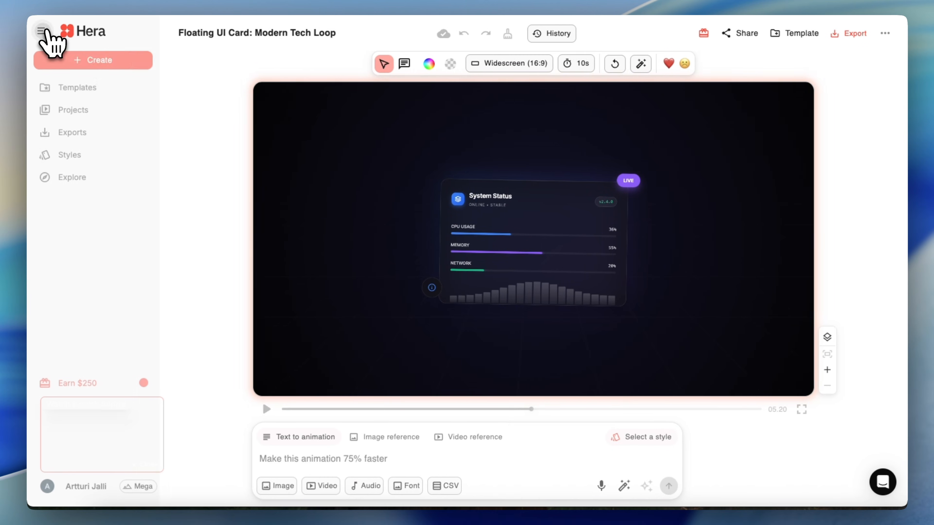
pyautogui.click(98, 60)
pyautogui.click(142, 86)
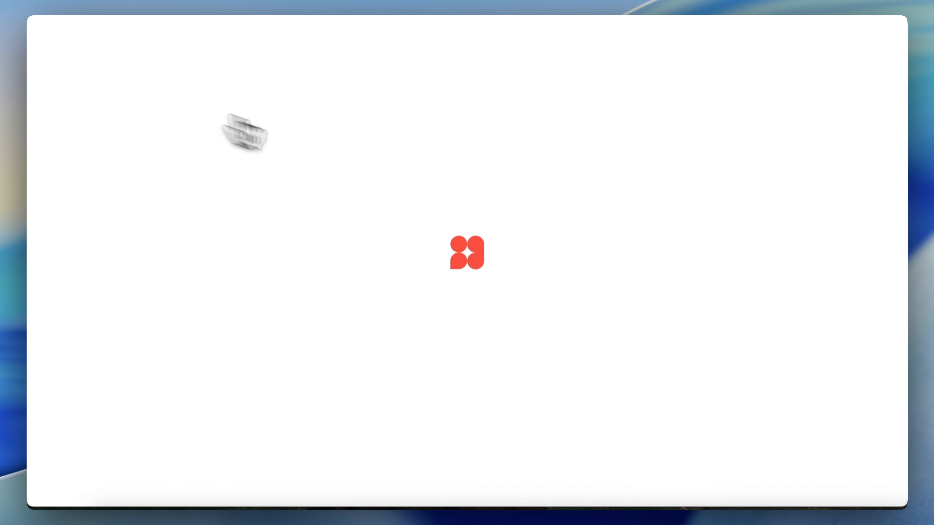
# - Paste the cinematic "AI IN MOTION" prompt with the 10-second duration and generate the animation
pyautogui.click(375, 242)
pyautogui.hotkey('ctrl', 'v')
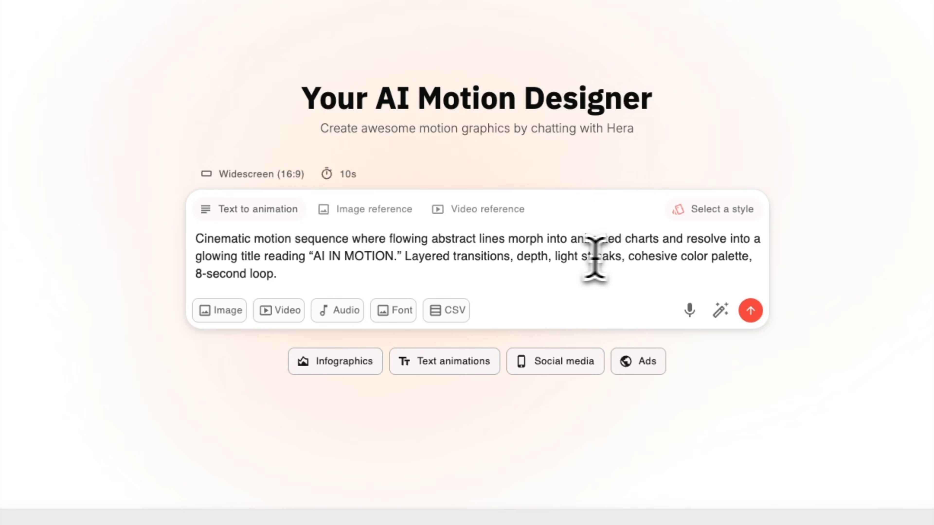
pyautogui.click(751, 311)
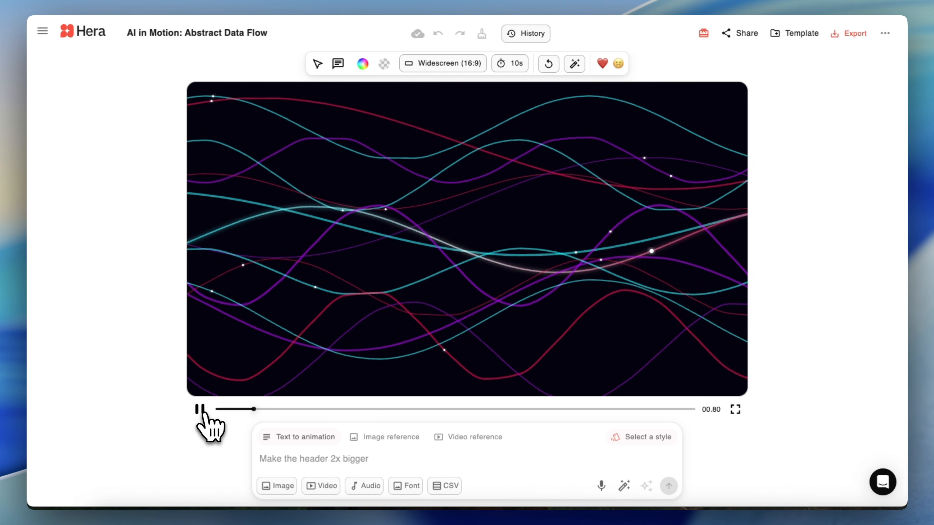
# - Compare the generated AI in Motion animation with its source prompt in the document, and scrub through its timeline
pyautogui.click(200, 410)
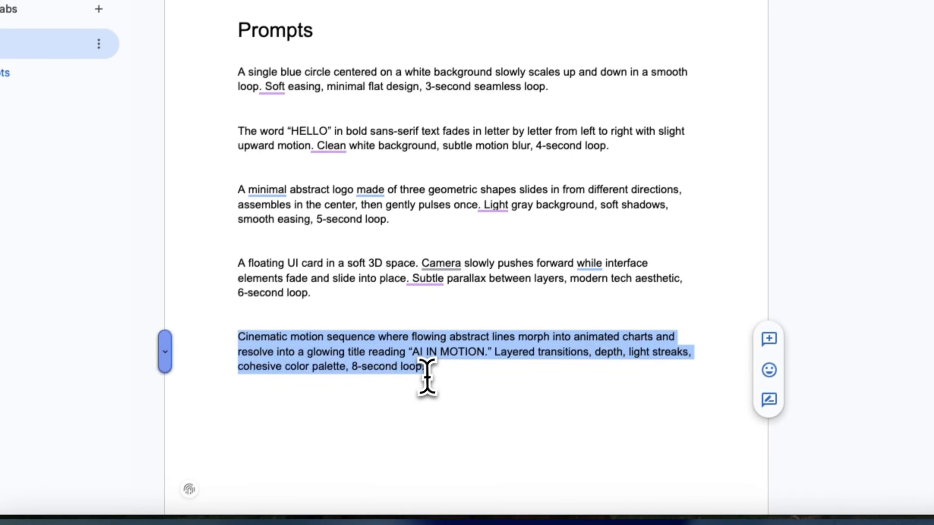
pyautogui.click(441, 364)
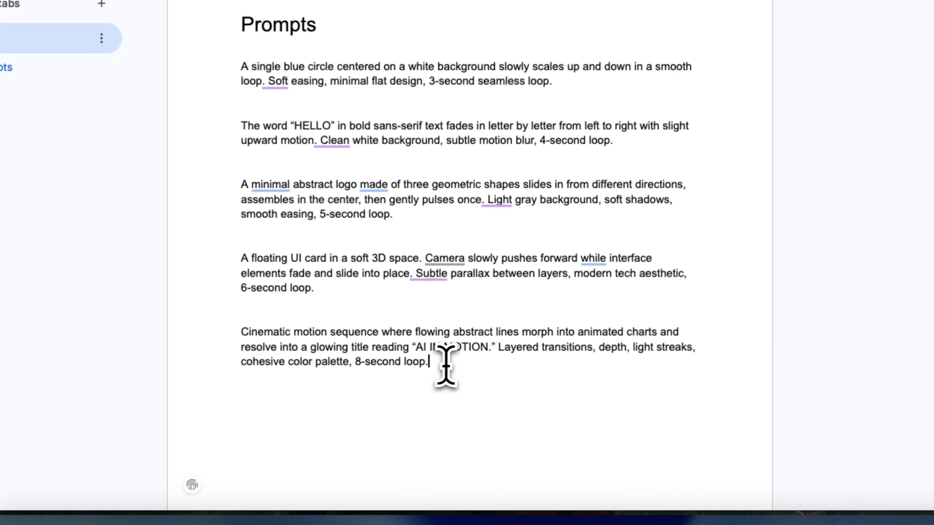
pyautogui.moveTo(441, 364); pyautogui.dragTo(221, 327)
pyautogui.click(419, 360)
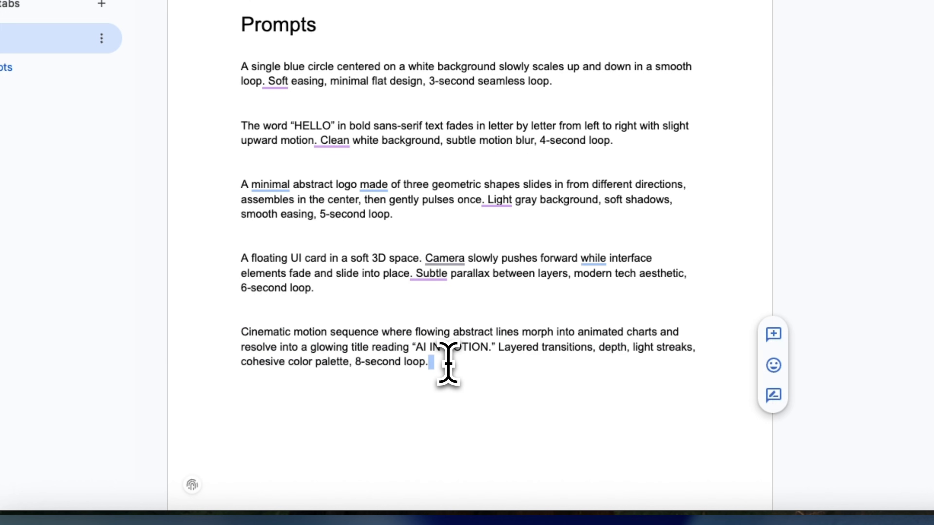
pyautogui.click(448, 362)
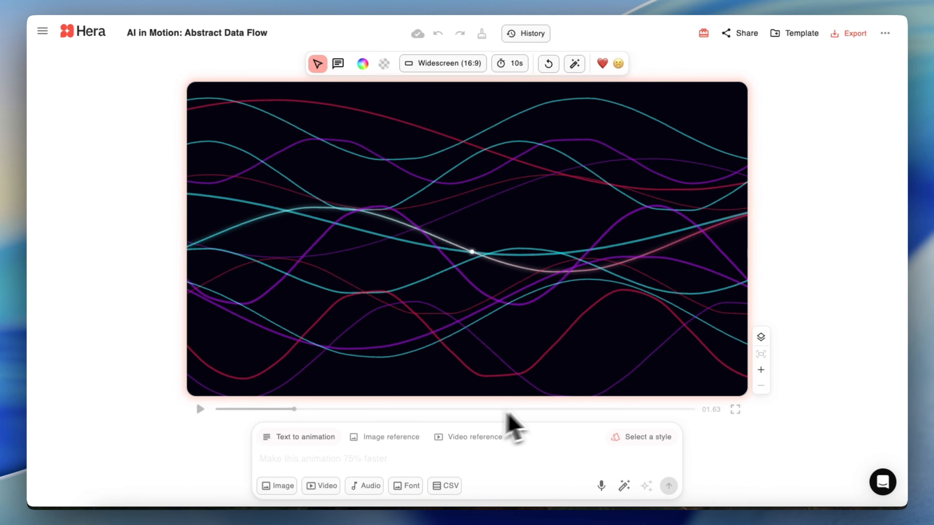
pyautogui.click(540, 409)
pyautogui.click(475, 409)
pyautogui.moveTo(475, 409); pyautogui.dragTo(555, 409)
# - Switch to the prompts document and review the five prompts, from the simple blue circle to the cinematic sequence
pyautogui.click(723, 1)
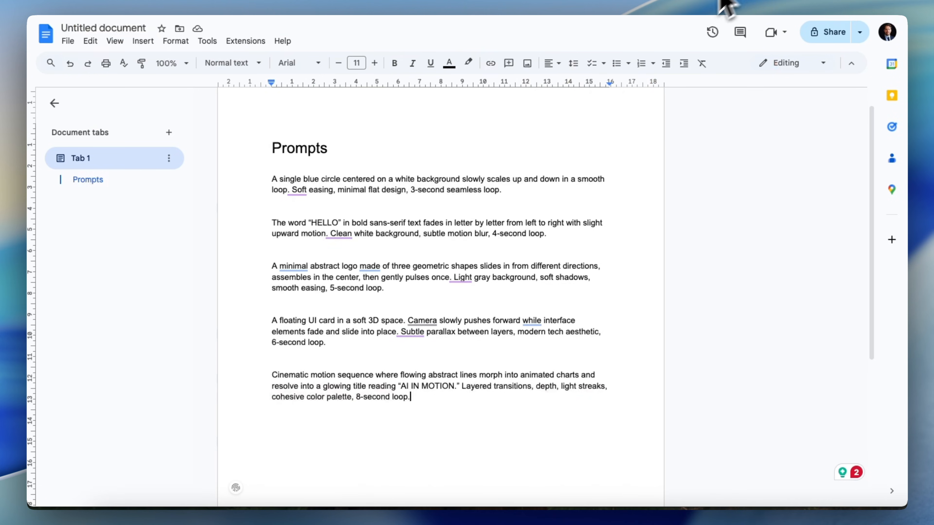
pyautogui.moveTo(423, 398); pyautogui.dragTo(284, 380)
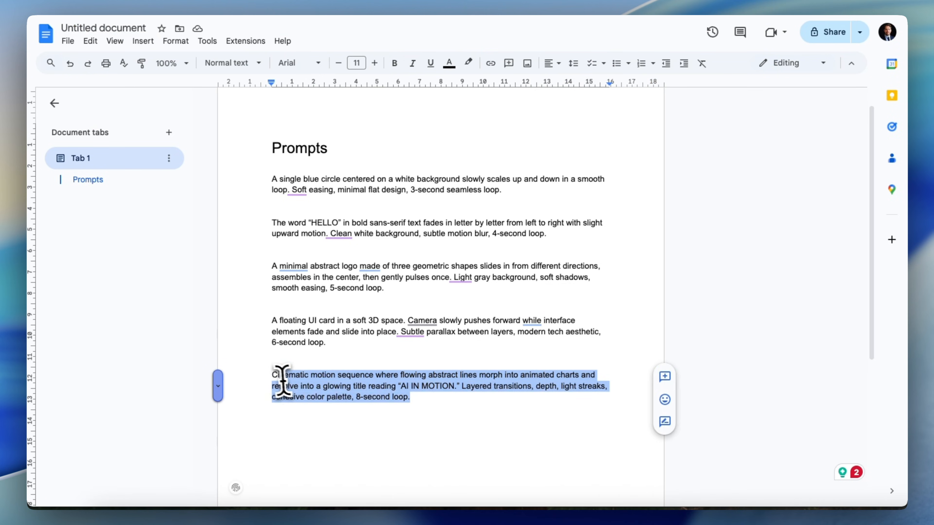
pyautogui.click(454, 408)
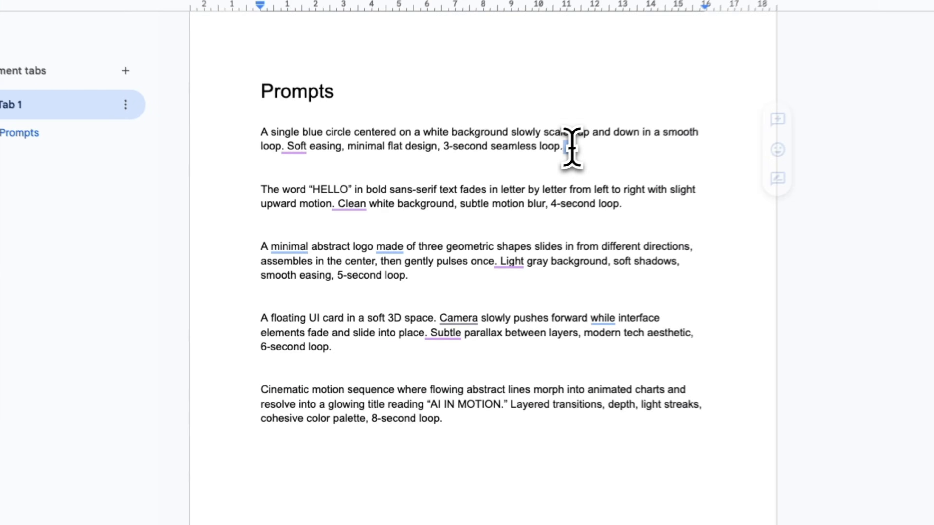
pyautogui.moveTo(500, 190); pyautogui.dragTo(257, 181)
pyautogui.click(562, 236)
pyautogui.moveTo(628, 242); pyautogui.dragTo(208, 217)
pyautogui.click(418, 311)
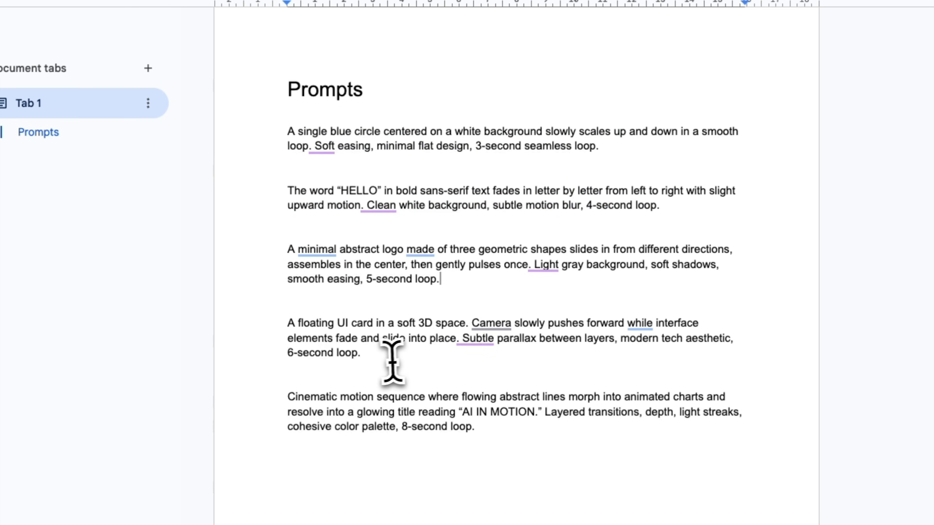
pyautogui.moveTo(393, 362); pyautogui.dragTo(275, 134)
pyautogui.moveTo(474, 426); pyautogui.dragTo(294, 390)
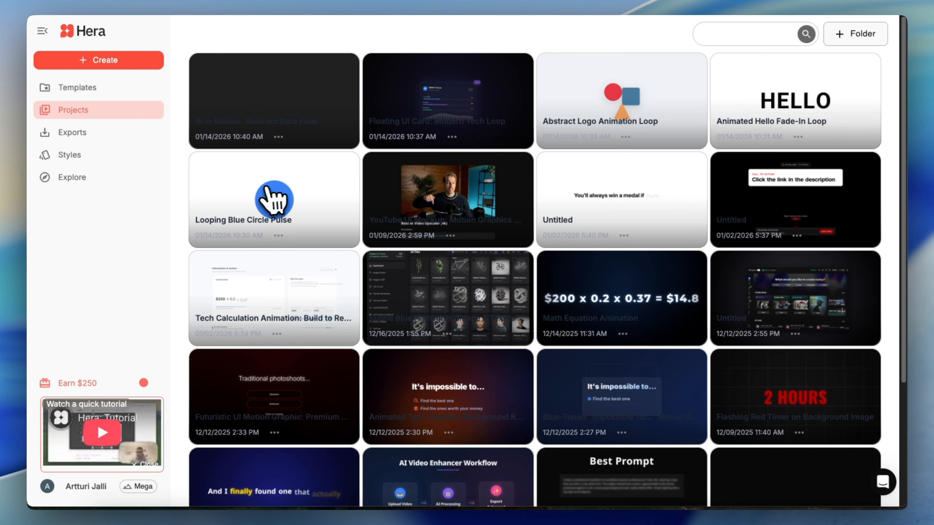
# - Browse the saved Hera projects, open the YouTube UI Mockup project, and play its animation
pyautogui.scroll(-1, 450, 204)
pyautogui.scroll(1, 451, 204)
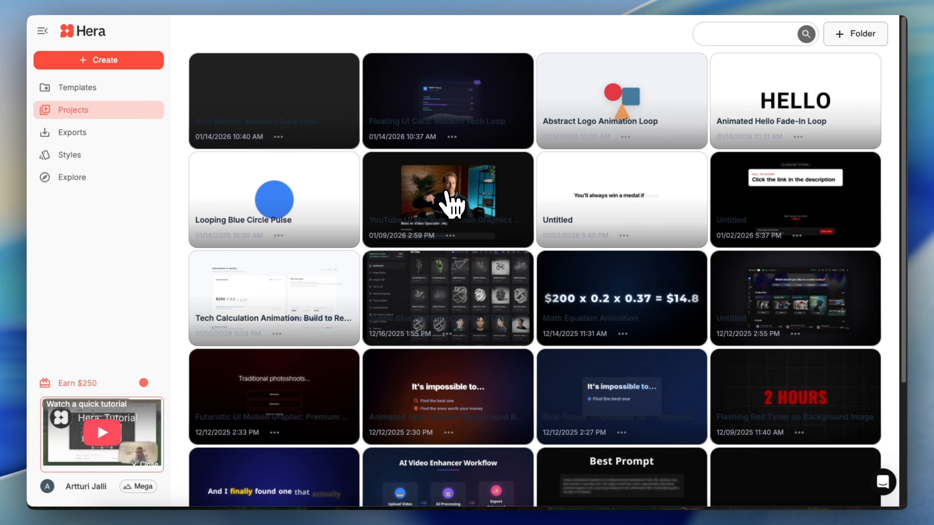
pyautogui.click(419, 190)
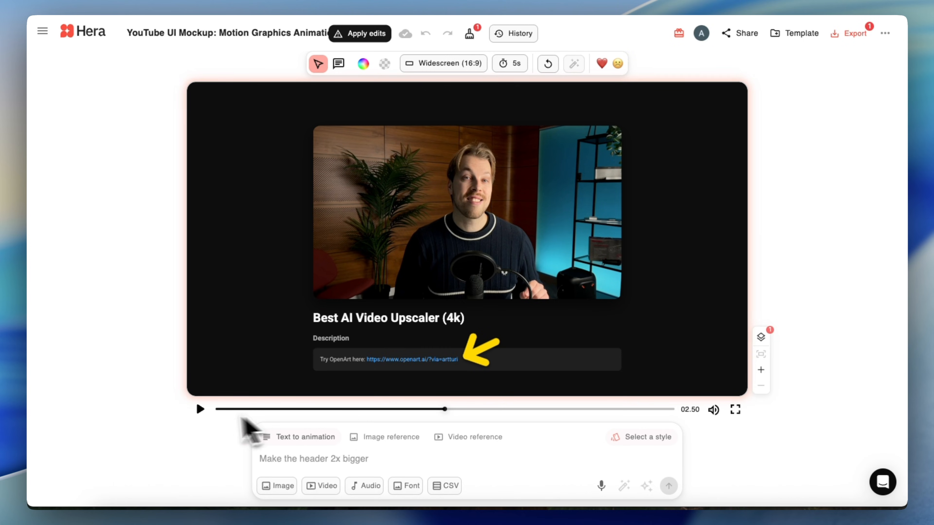
pyautogui.click(201, 409)
pyautogui.click(200, 409)
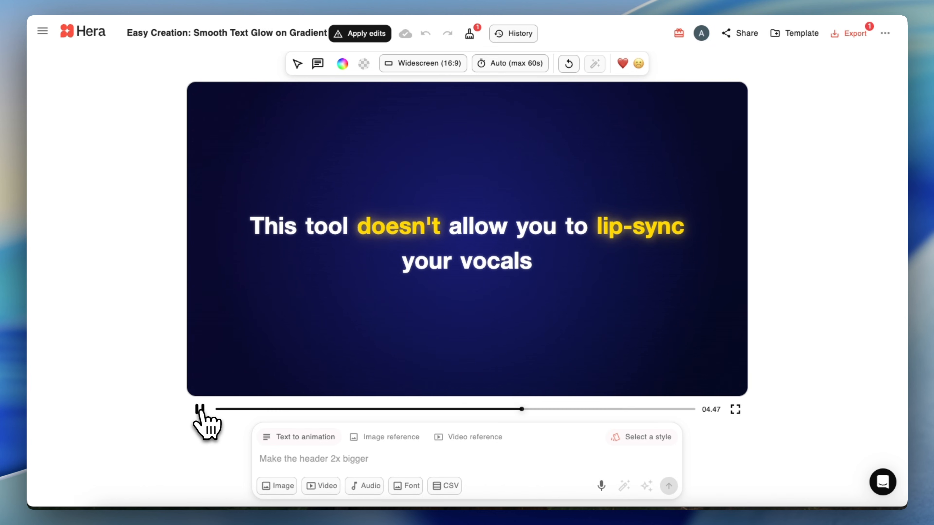
# - Pause the glowing text animation and submit a prompt changing it to "Hera is an impressive AI motion graphics generator" with "impressive" in yellow
pyautogui.click(200, 409)
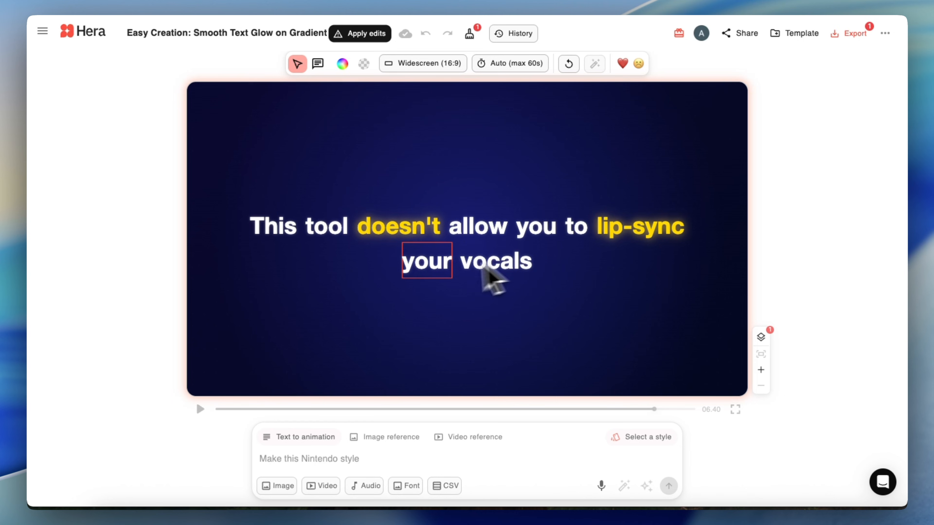
pyautogui.click(301, 458)
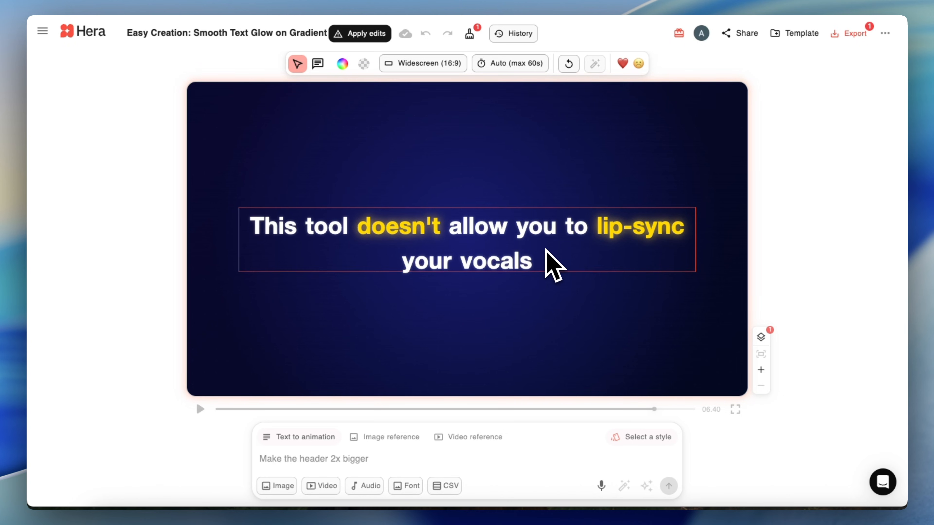
pyautogui.click(328, 462)
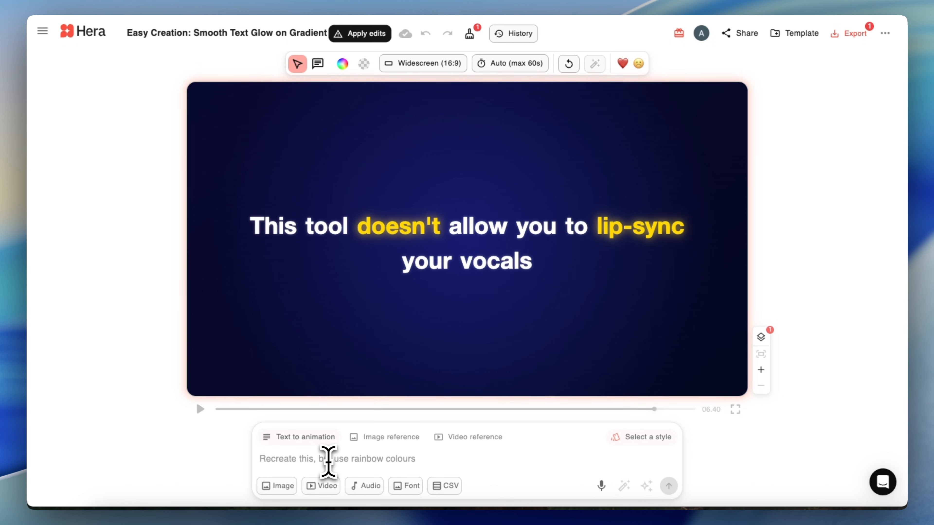
pyautogui.write('Make it')
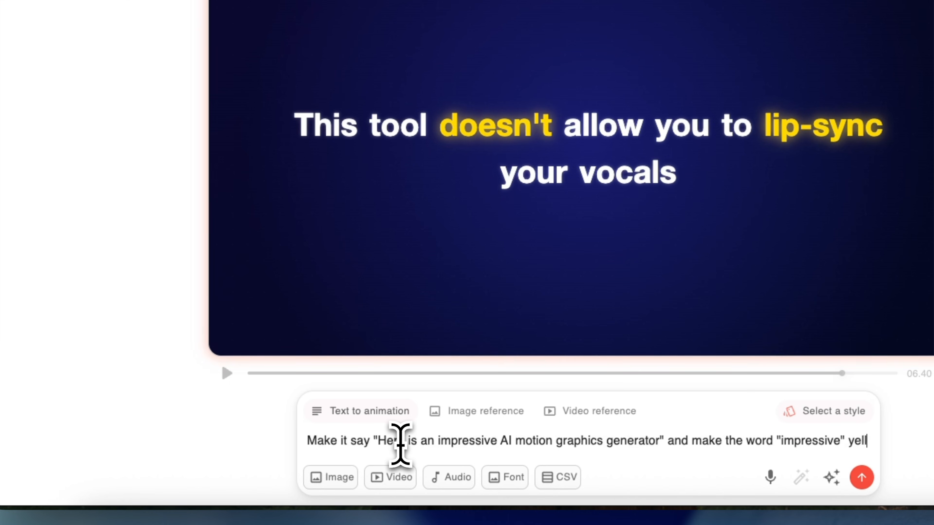
pyautogui.write('ow')
pyautogui.click(861, 477)
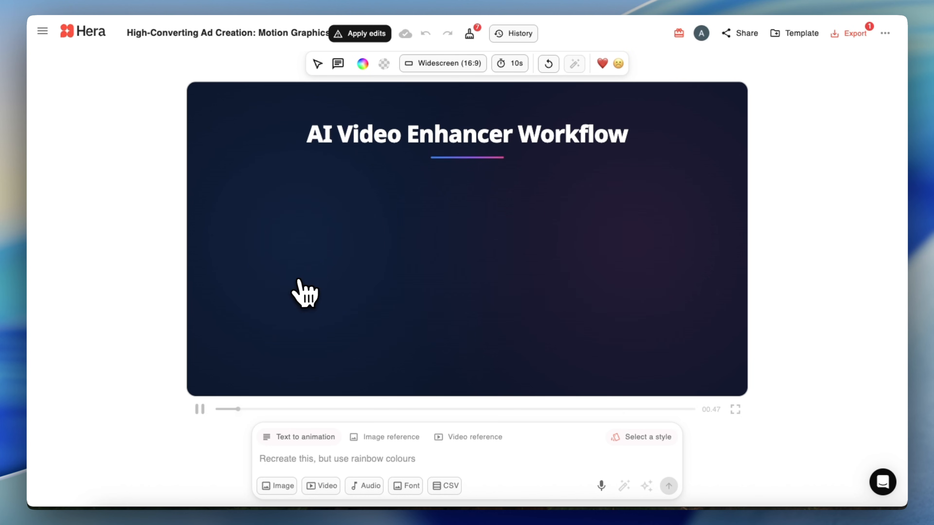
# - Open the template gallery and start a project from the "Simple map animation - Sattelite" template
pyautogui.click(43, 32)
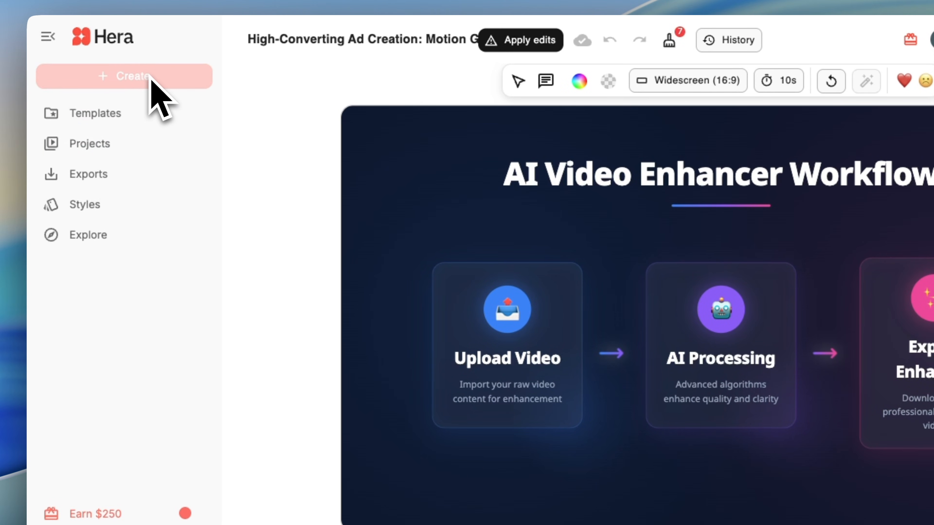
pyautogui.click(109, 120)
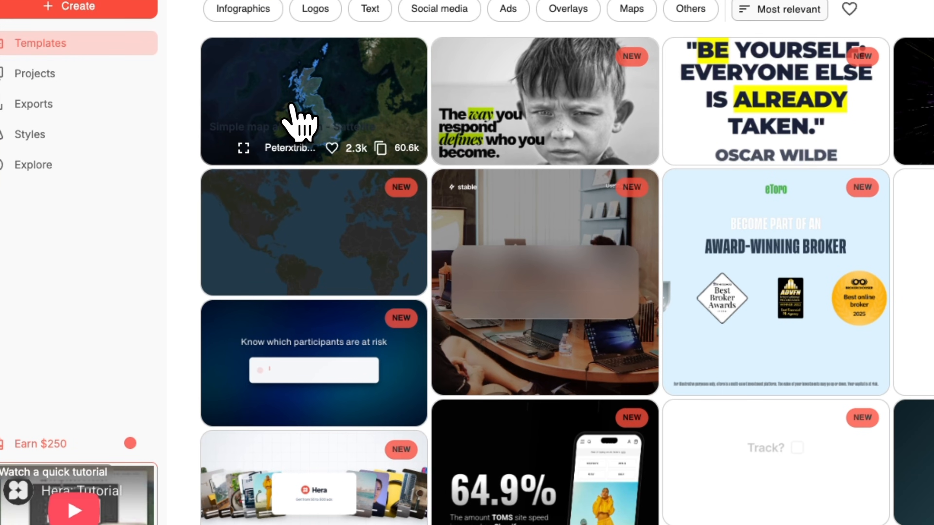
pyautogui.click(293, 107)
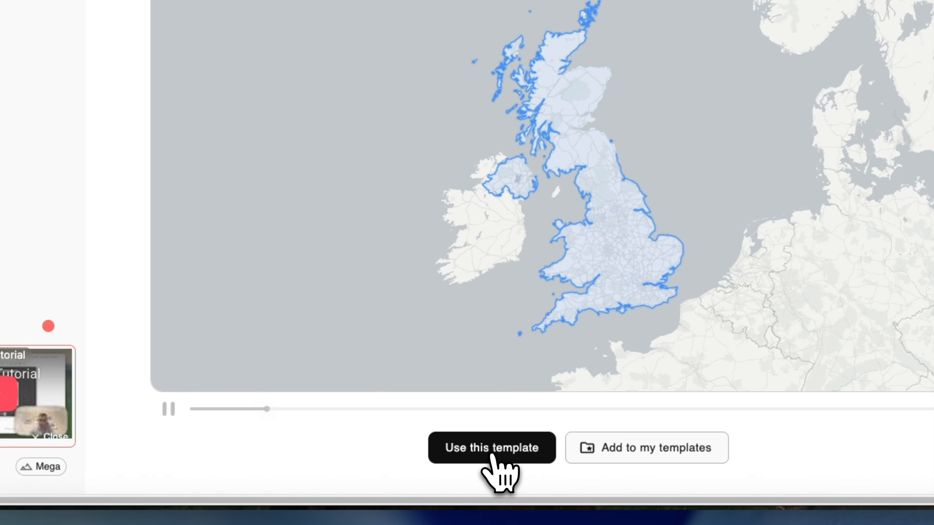
pyautogui.click(574, 524)
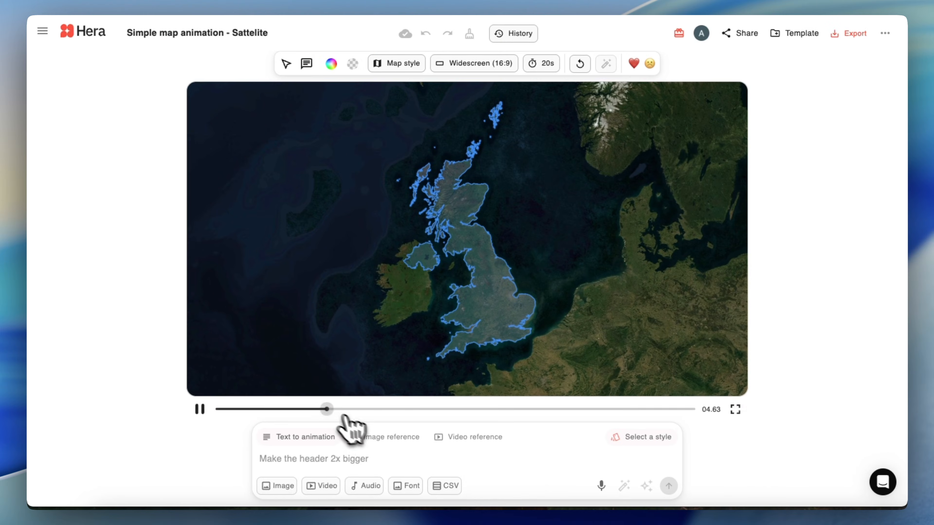
# - Rewind the satellite map animation to the start, replay the United Kingdom highlight, and pause it
pyautogui.moveTo(328, 410); pyautogui.dragTo(197, 412)
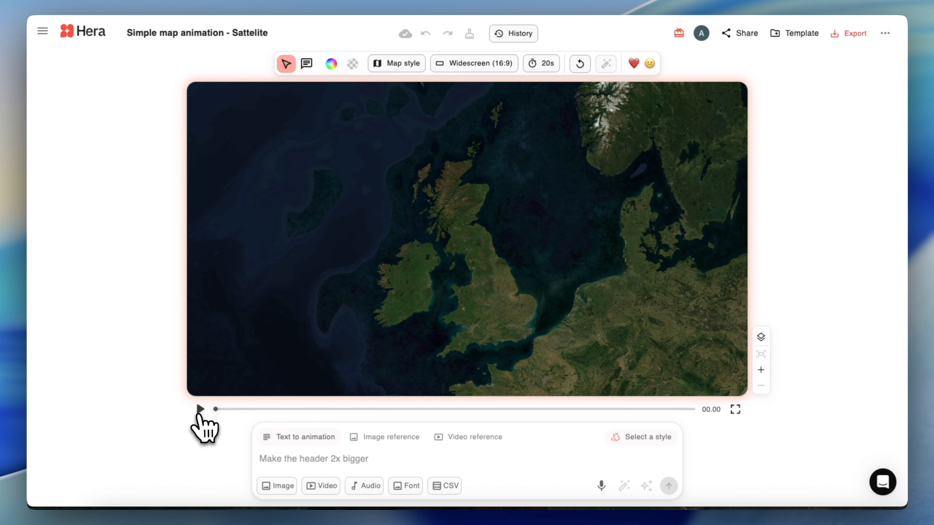
pyautogui.click(199, 410)
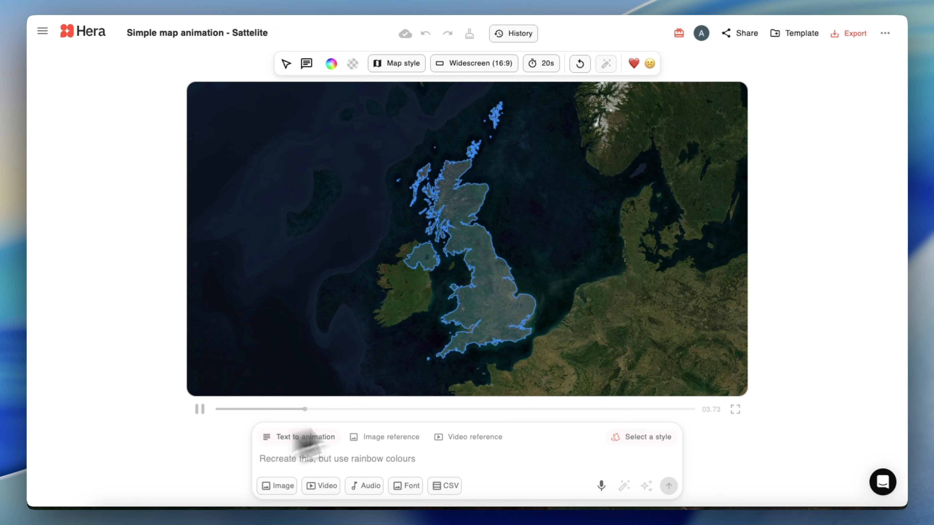
pyautogui.click(199, 410)
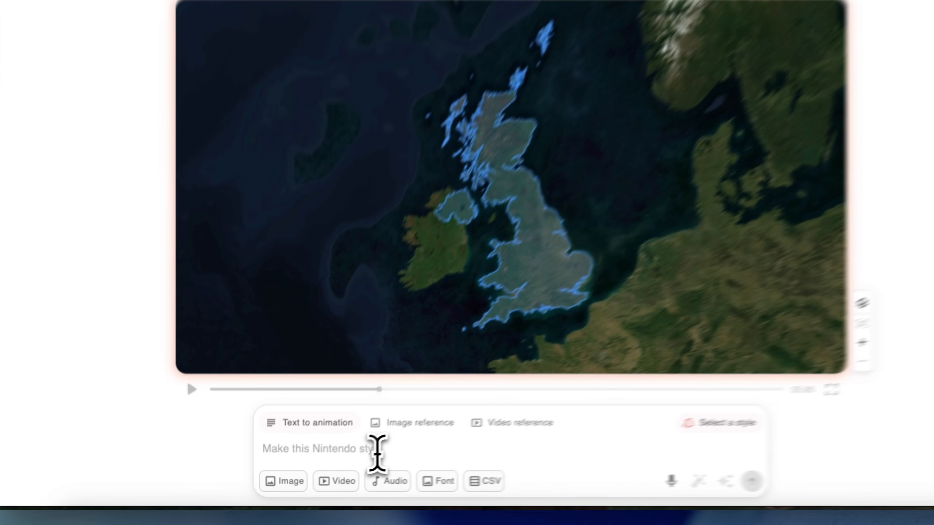
# - Submit a prompt to highlight Sweden on the satellite map, followed by another prompt to use white lines instead
pyautogui.click(377, 454)
pyautogui.write('Highlight sweden')
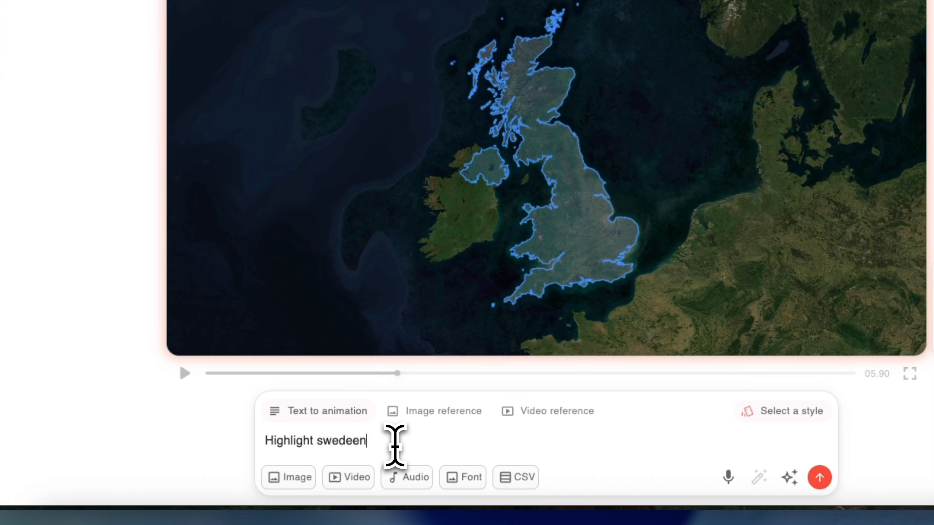
pyautogui.press('Return')
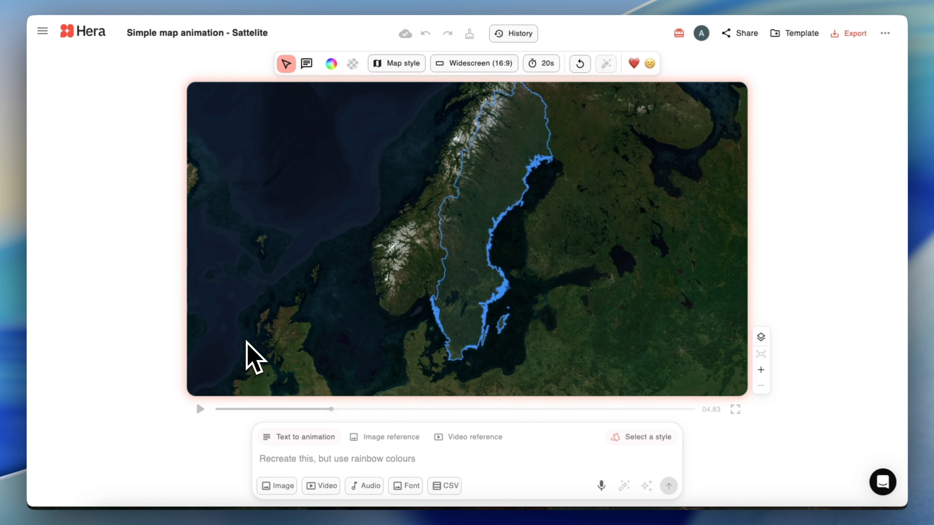
pyautogui.click(321, 456)
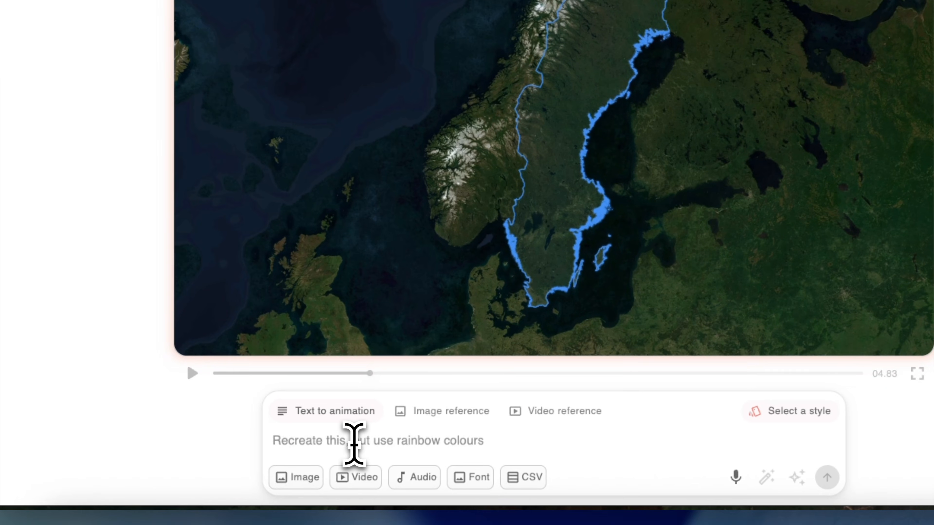
pyautogui.write('Use white lines instead, and')
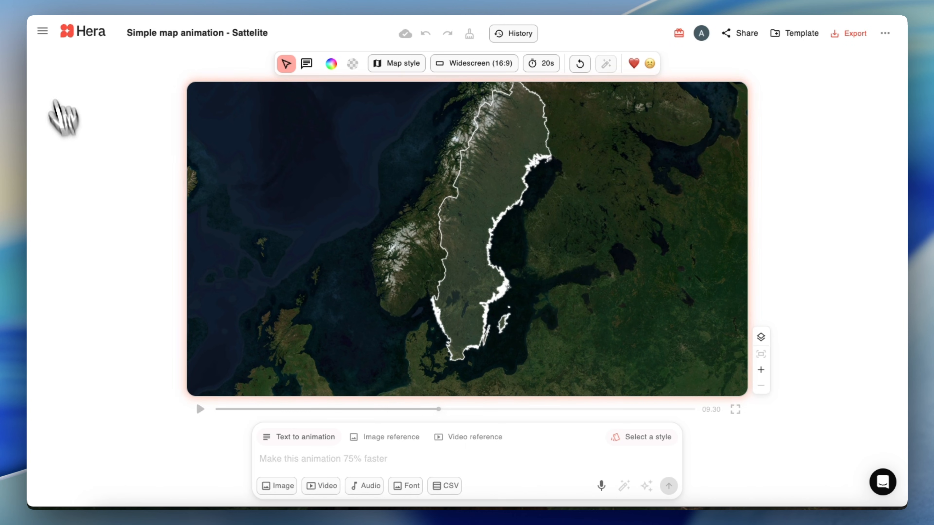
# - Open the saved Abstract Logo Animation Loop project and pause it while the three shapes are spread apart
pyautogui.click(42, 30)
pyautogui.click(75, 112)
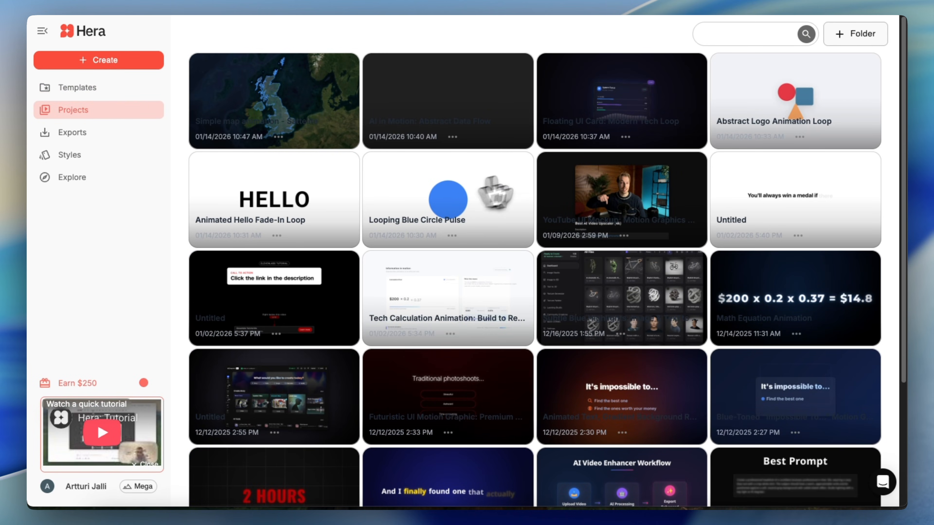
pyautogui.click(754, 84)
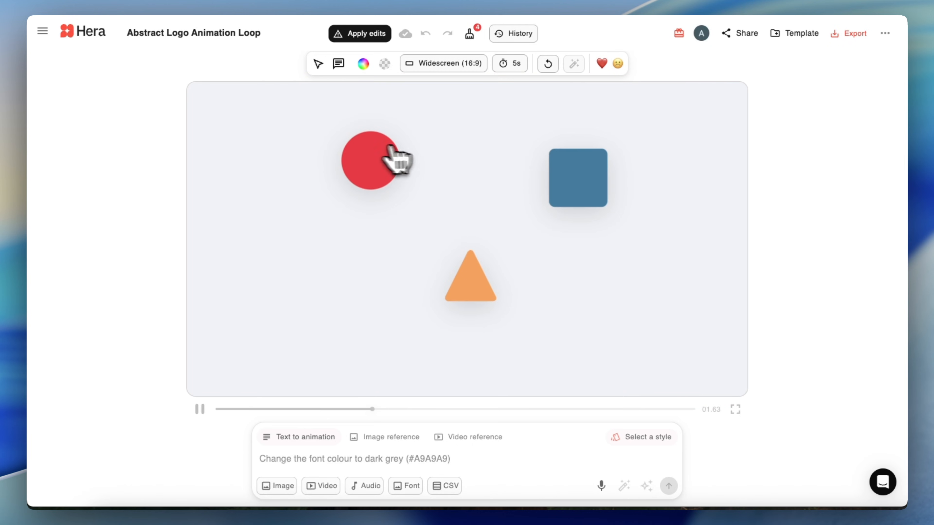
pyautogui.click(199, 409)
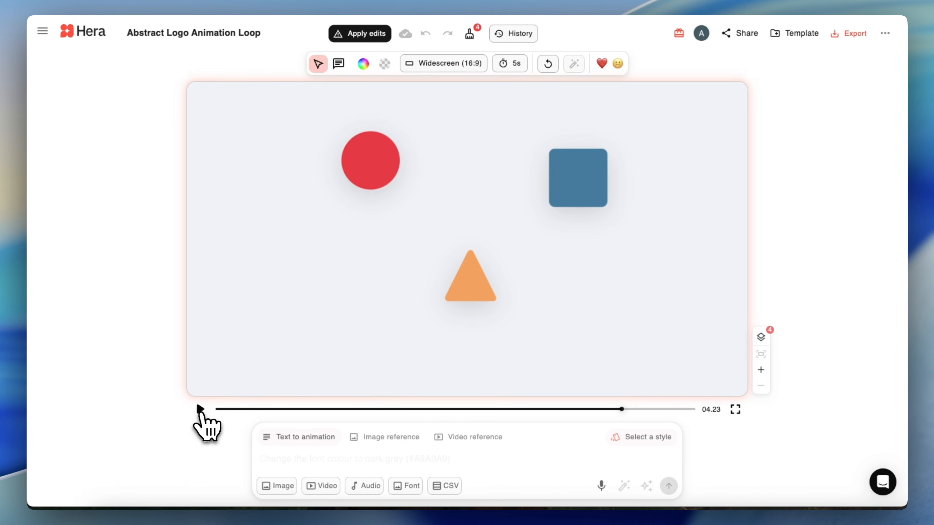
pyautogui.click(615, 409)
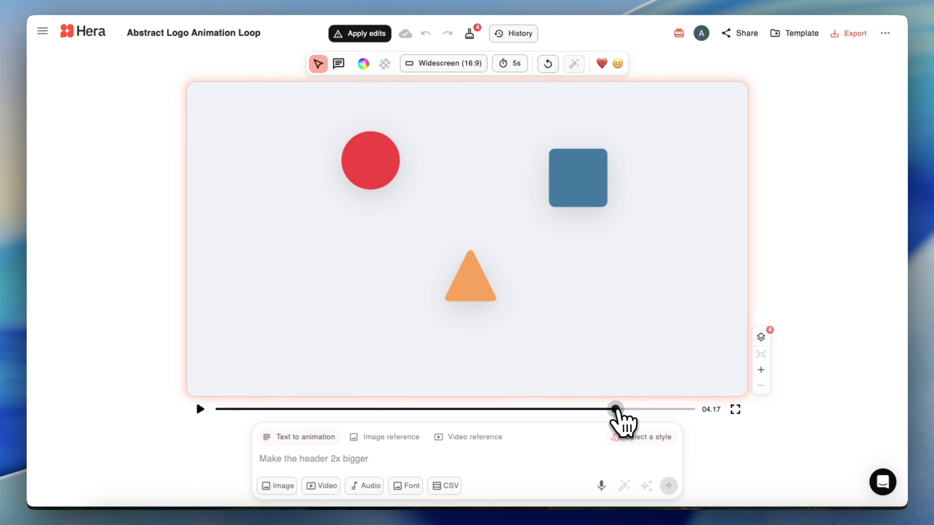
pyautogui.click(296, 460)
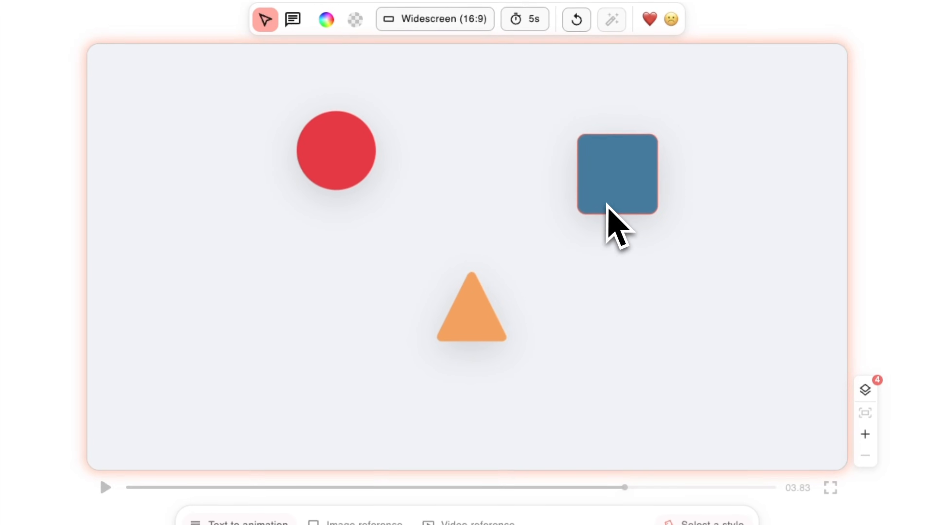
# - Move the orange triangle slightly upward on the canvas, and briefly view the project's layer list
pyautogui.click(474, 312)
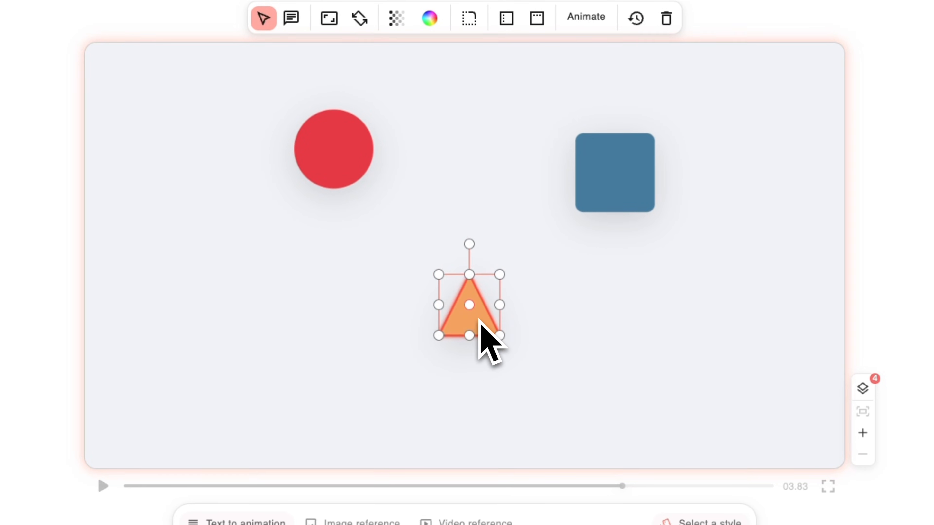
pyautogui.moveTo(480, 320); pyautogui.dragTo(478, 309)
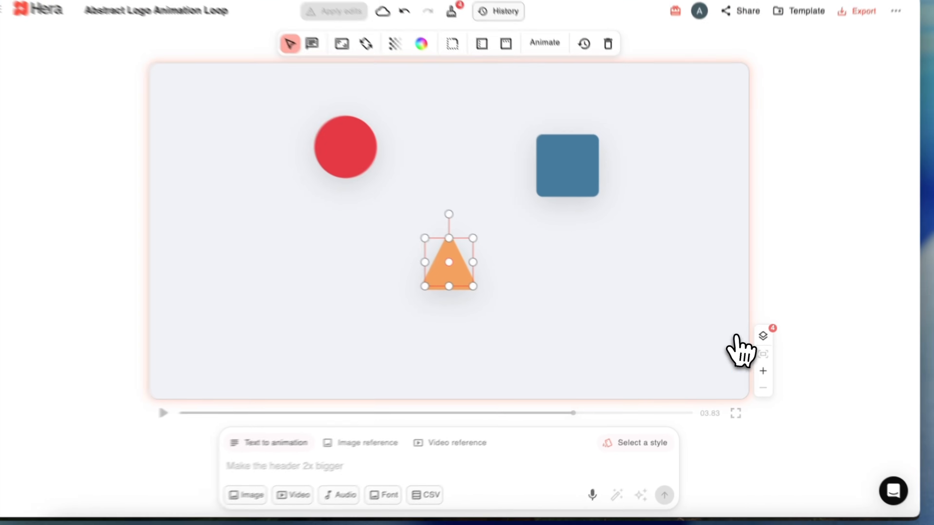
pyautogui.click(771, 331)
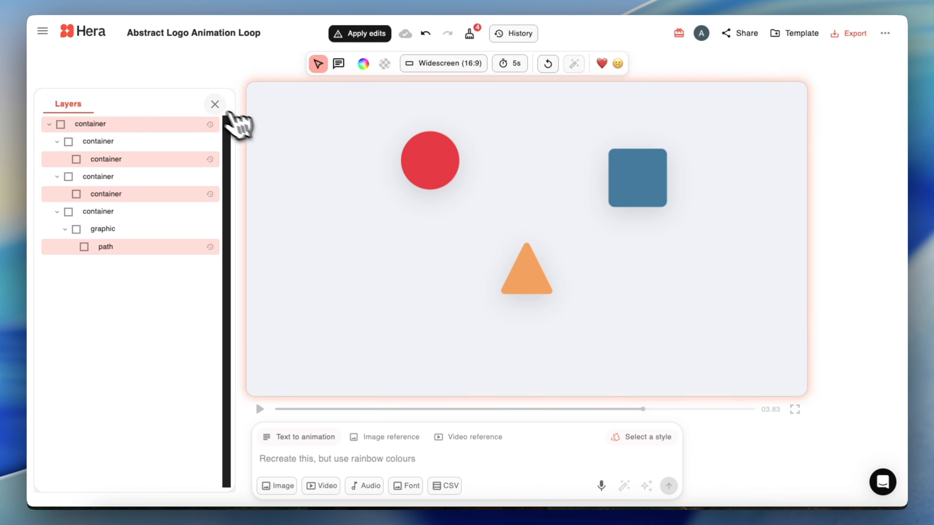
pyautogui.click(215, 104)
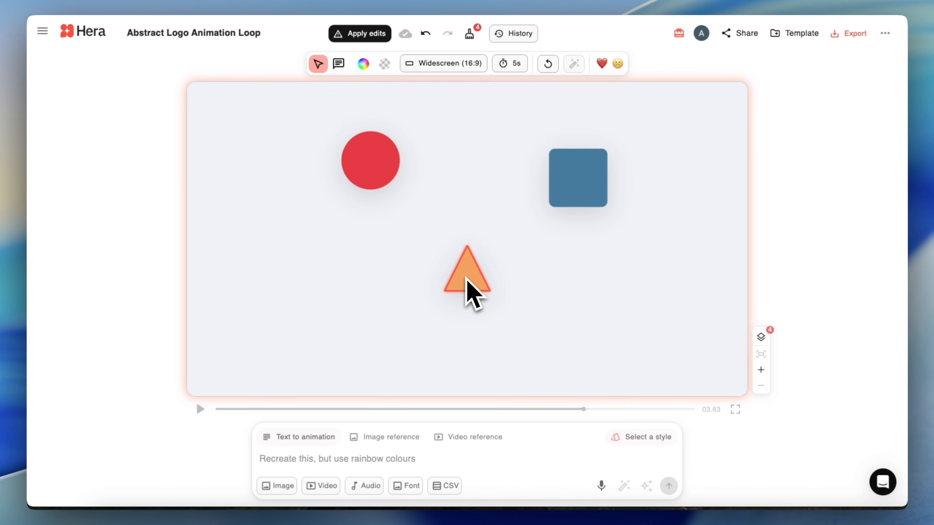
# - Reposition the orange triangle, blue square and red circle so they overlap as one cluster near the canvas centre
pyautogui.moveTo(470, 284)
pyautogui.mouseDown()
pyautogui.moveTo(439, 245)
pyautogui.moveTo(480, 293)
pyautogui.mouseUp()
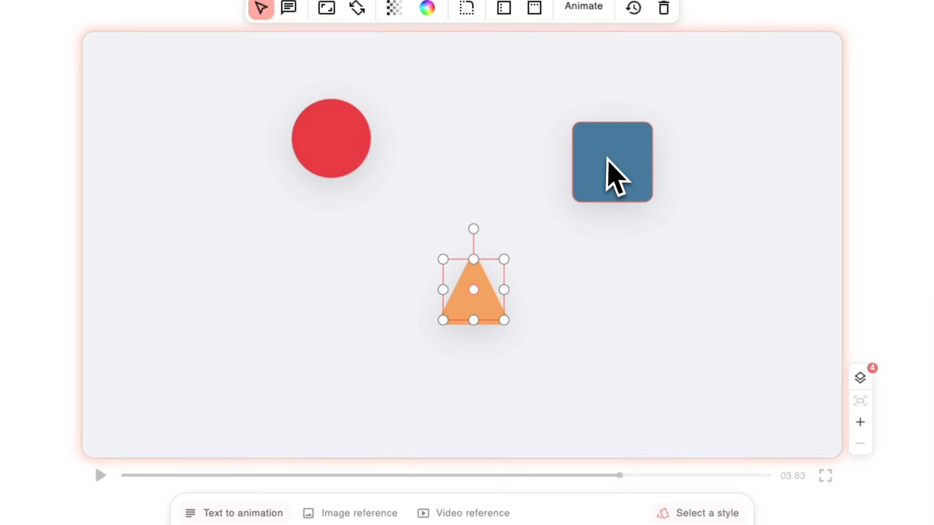
pyautogui.moveTo(607, 158); pyautogui.dragTo(496, 267)
pyautogui.moveTo(335, 143); pyautogui.dragTo(448, 276)
pyautogui.moveTo(475, 307)
pyautogui.mouseDown()
pyautogui.moveTo(442, 267)
pyautogui.moveTo(403, 248)
pyautogui.moveTo(413, 223)
pyautogui.moveTo(449, 329)
pyautogui.moveTo(508, 357)
pyautogui.moveTo(465, 251)
pyautogui.moveTo(492, 317)
pyautogui.moveTo(436, 325)
pyautogui.moveTo(483, 297)
pyautogui.moveTo(505, 308)
pyautogui.moveTo(461, 304)
pyautogui.mouseUp()
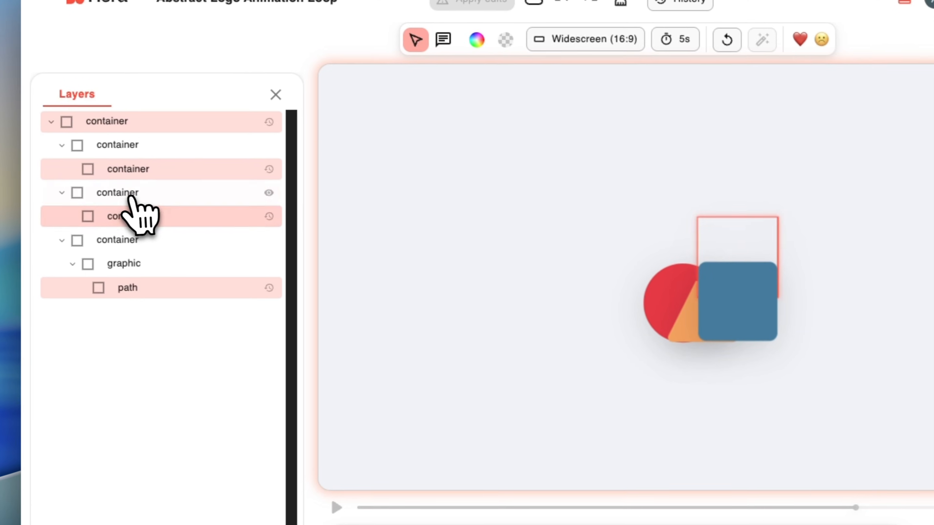
# - Select the container, graphic and path layers of the three shapes in turn to examine their stacking order
pyautogui.click(132, 195)
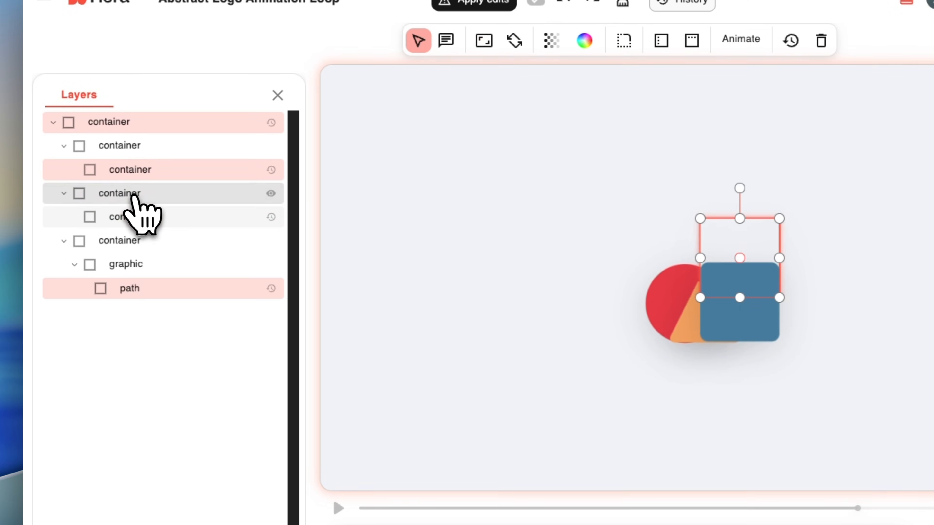
pyautogui.click(121, 145)
pyautogui.click(128, 264)
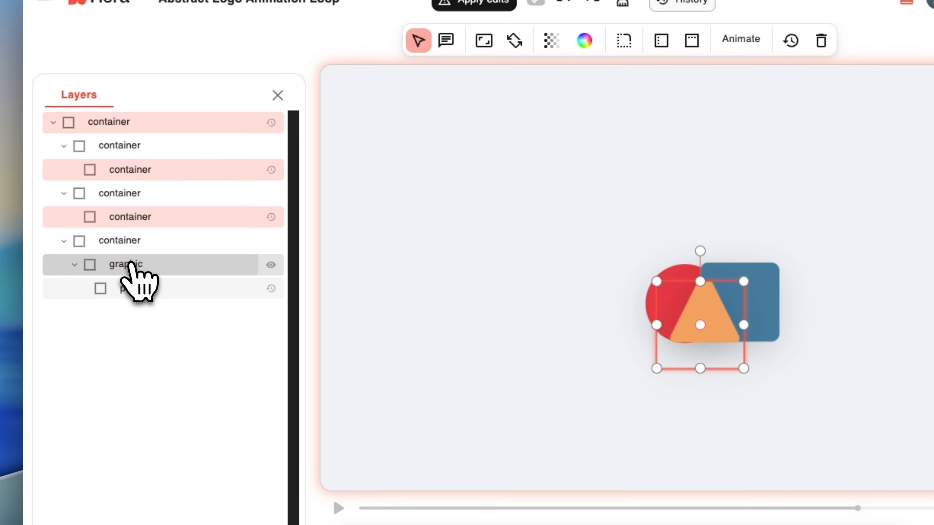
pyautogui.click(133, 195)
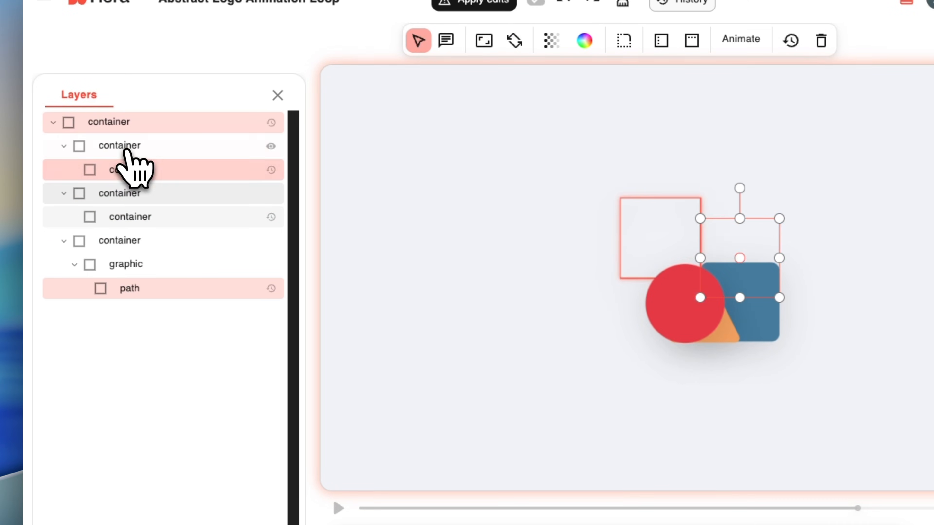
pyautogui.click(129, 173)
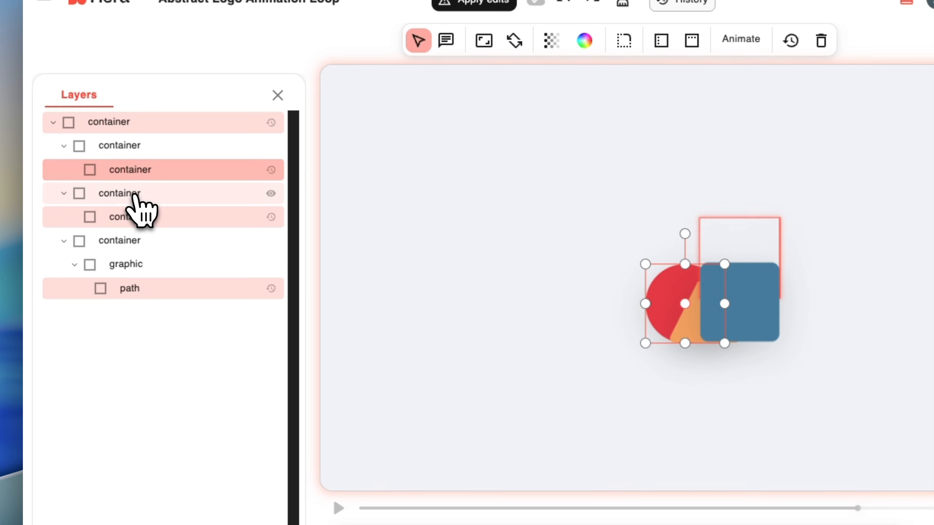
pyautogui.click(134, 195)
pyautogui.click(133, 217)
pyautogui.click(140, 242)
pyautogui.click(134, 264)
pyautogui.click(130, 242)
pyautogui.click(130, 217)
pyautogui.click(128, 194)
pyautogui.click(127, 147)
pyautogui.click(127, 170)
pyautogui.click(123, 217)
pyautogui.click(158, 241)
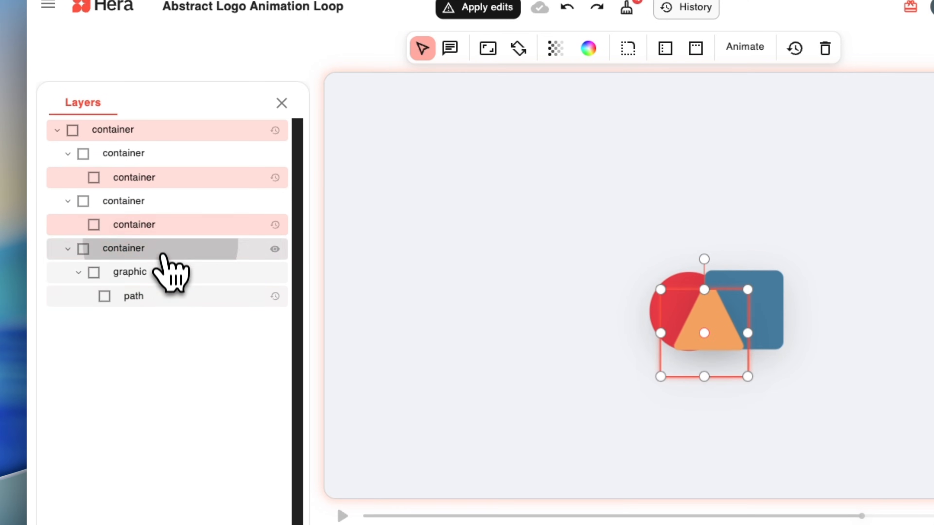
pyautogui.click(168, 299)
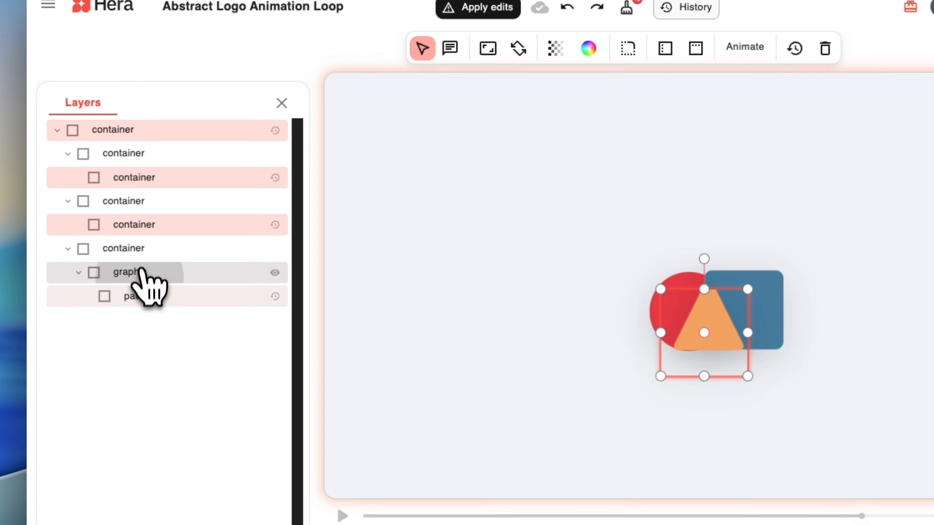
pyautogui.click(147, 156)
pyautogui.click(155, 272)
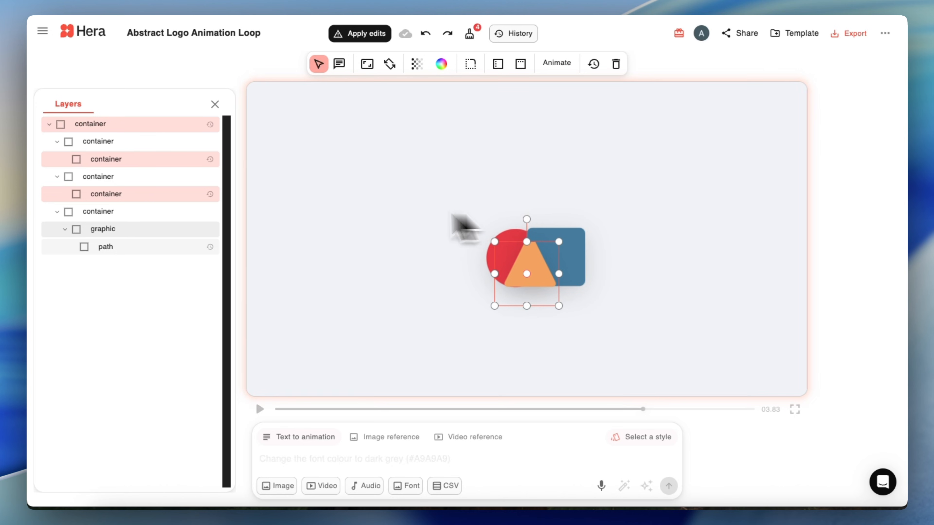
# - Open the saved Floating UI Card: Modern Tech Loop project and pause its animation at 04.90
pyautogui.click(43, 30)
pyautogui.click(72, 110)
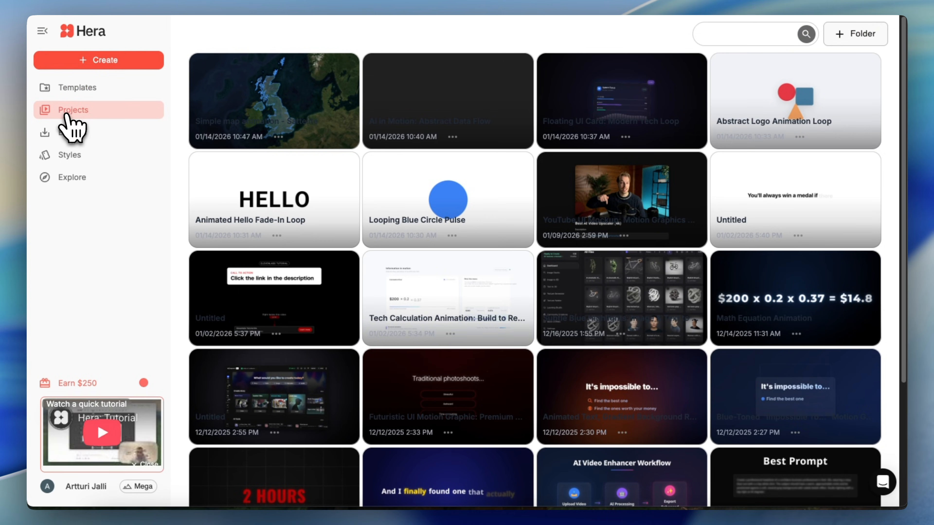
pyautogui.click(602, 84)
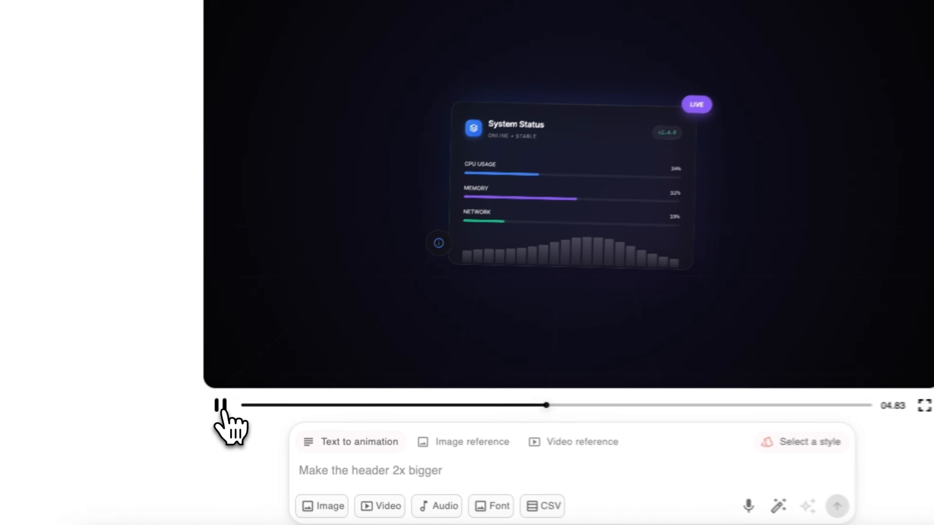
pyautogui.click(221, 407)
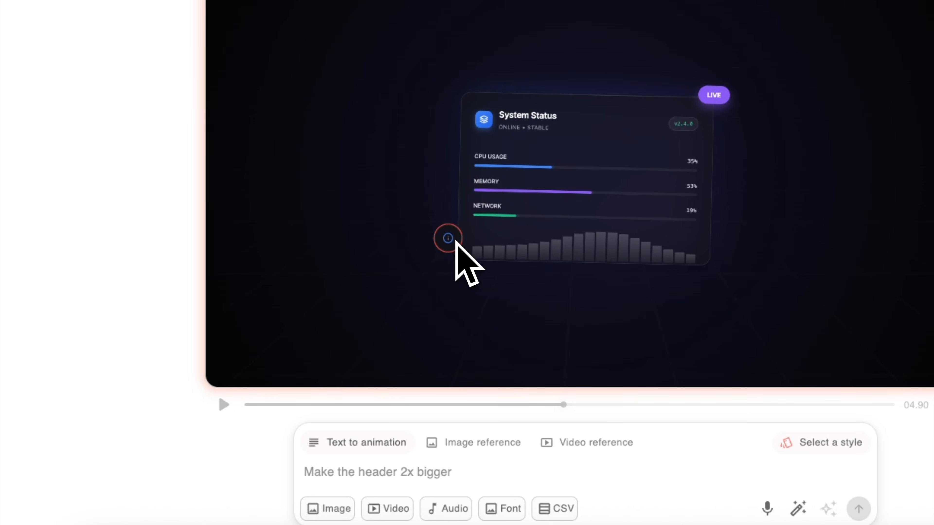
# - Move the round info icon from the card's lower-left edge up beside the System Status heading
pyautogui.click(457, 242)
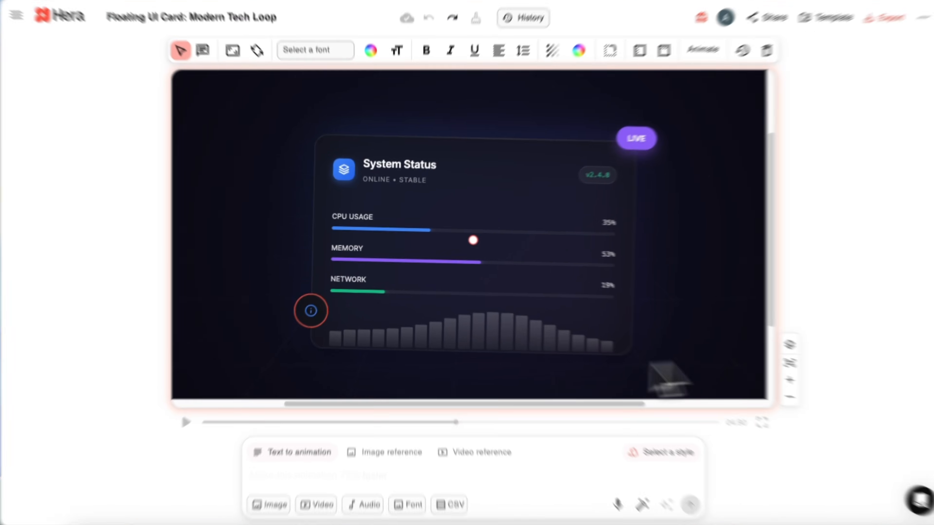
pyautogui.click(302, 313)
pyautogui.moveTo(276, 313); pyautogui.dragTo(460, 196)
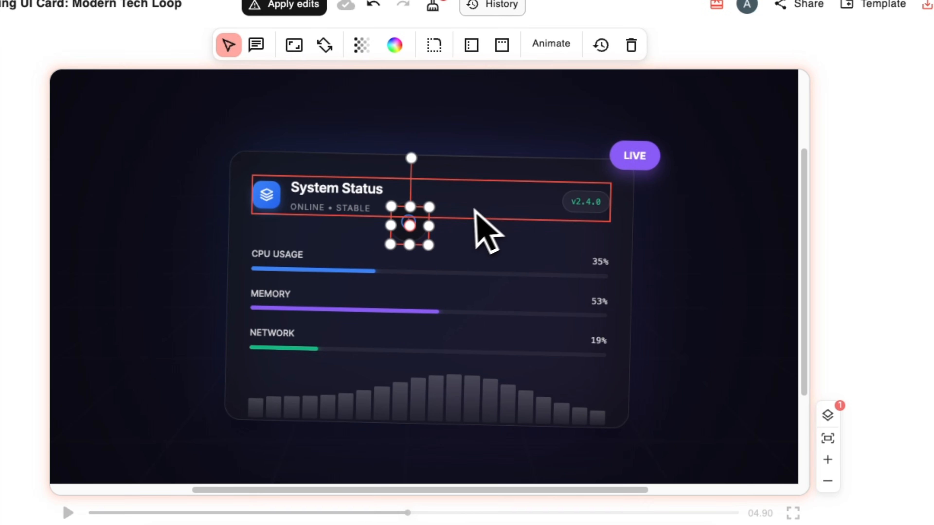
# - Shift the purple LIVE badge slightly inward and down at the card's upper-right corner
pyautogui.click(647, 163)
pyautogui.moveTo(635, 170); pyautogui.dragTo(617, 181)
pyautogui.click(423, 219)
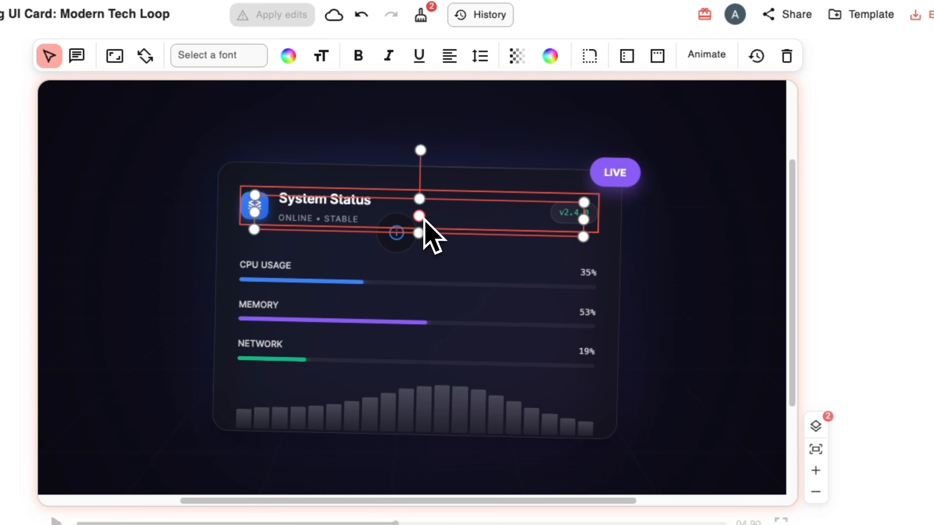
pyautogui.click(393, 242)
# - Rewind the Floating UI Card animation to the start, play it with the moved elements, and pause near the end
pyautogui.moveTo(450, 409); pyautogui.dragTo(202, 412)
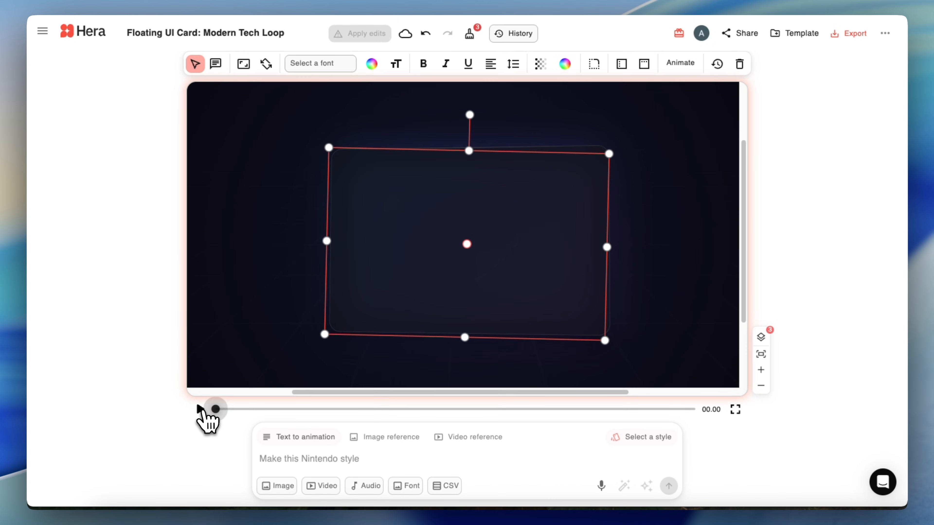
pyautogui.click(201, 409)
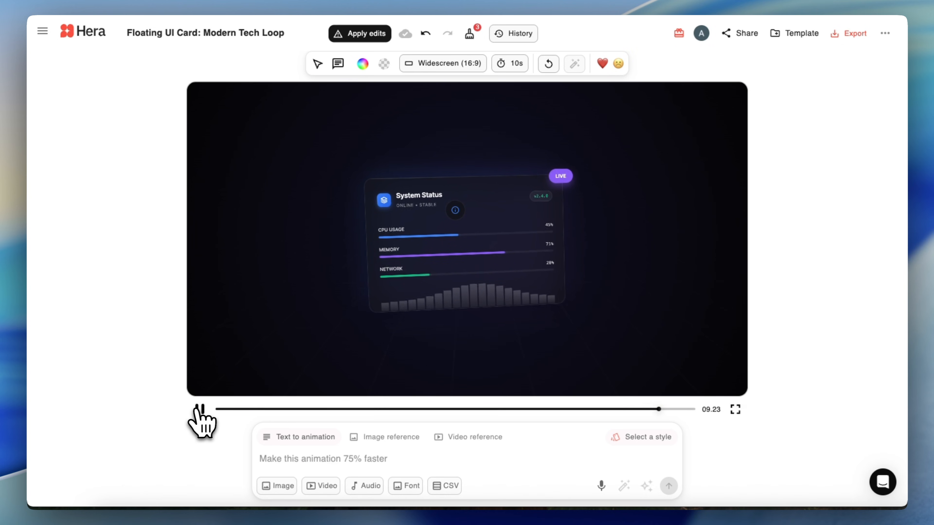
pyautogui.click(199, 409)
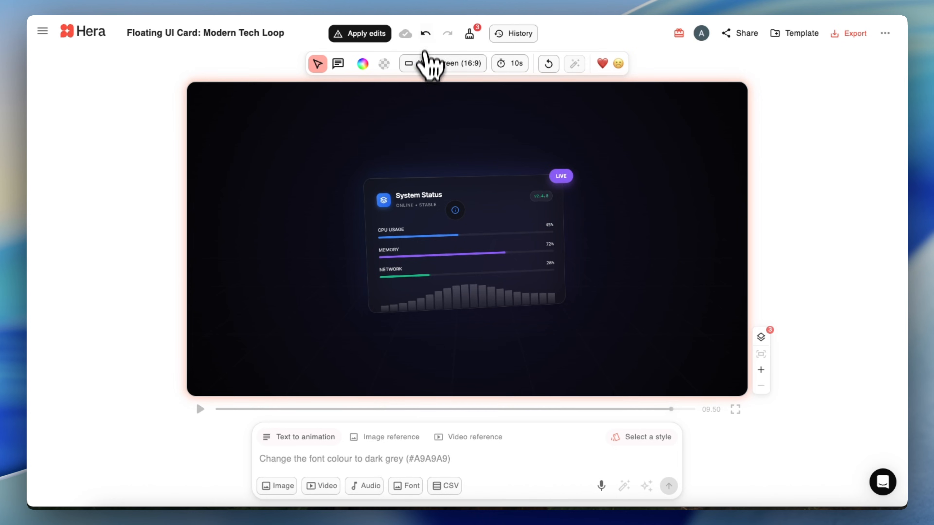